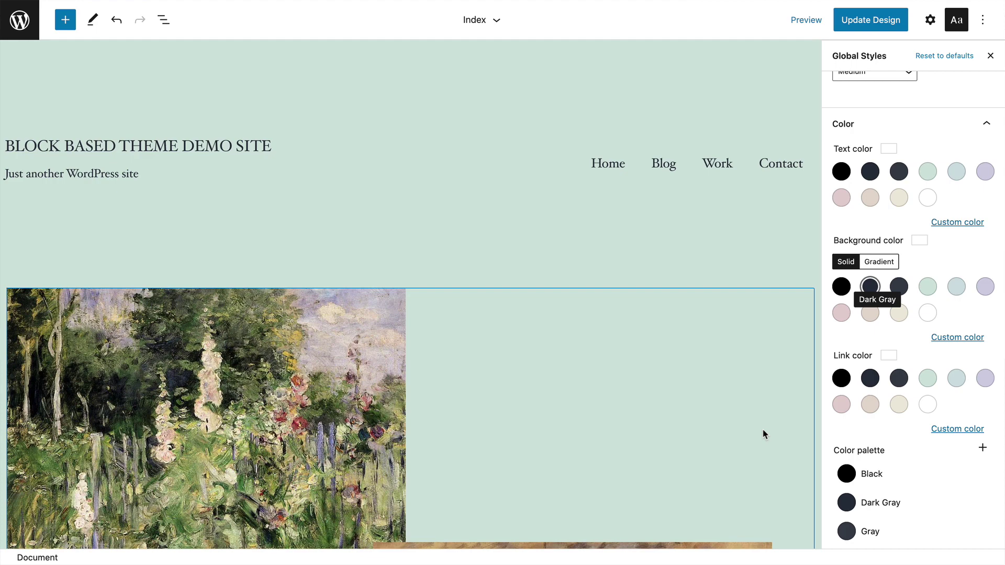
# Step: Scroll through the TT1 Blocks theme listing on WordPress.org
pyautogui.scroll(-8, 763, 434)
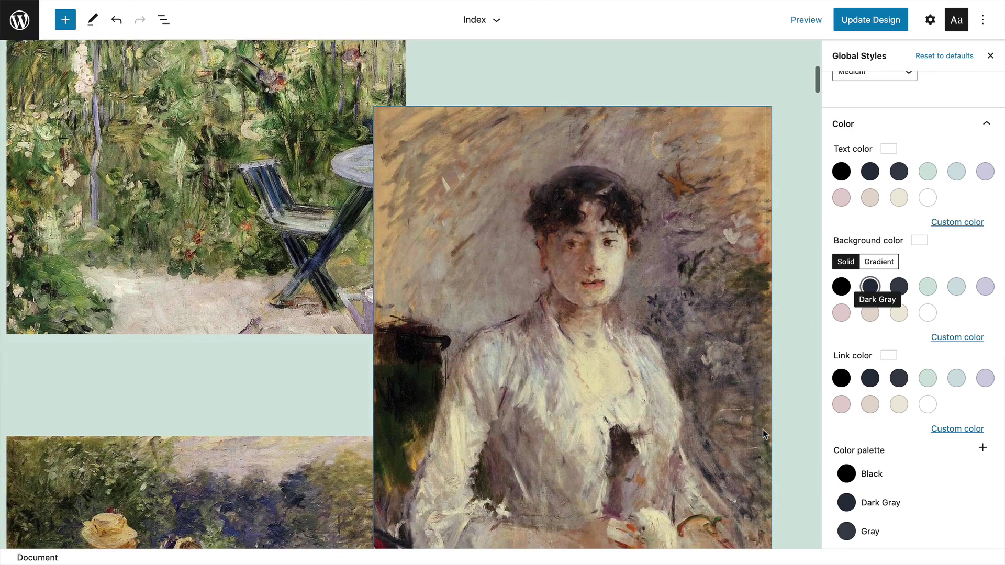
pyautogui.scroll(-5, 763, 430)
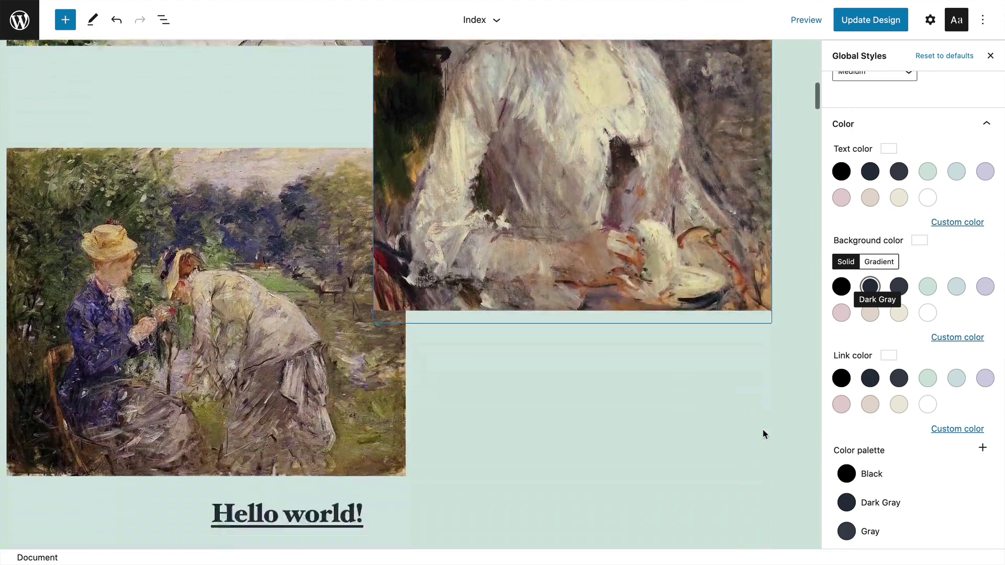
pyautogui.scroll(-5, 762, 435)
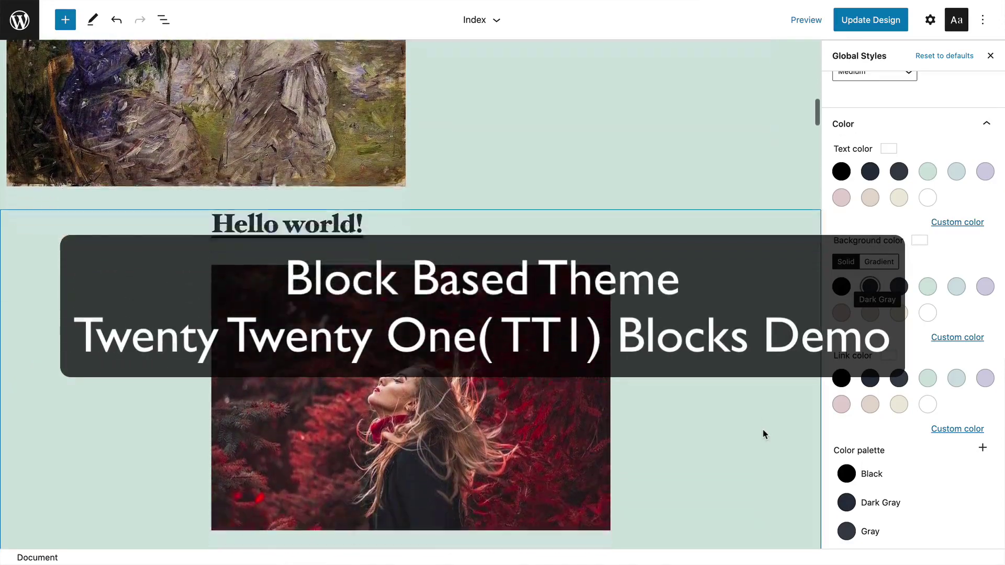
pyautogui.scroll(-4, 763, 434)
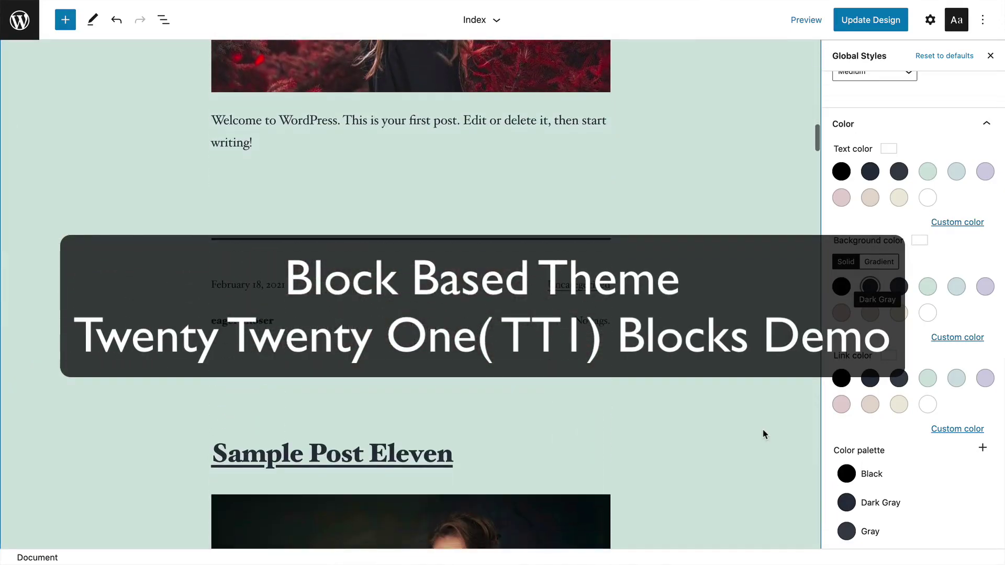
pyautogui.scroll(-7, 763, 434)
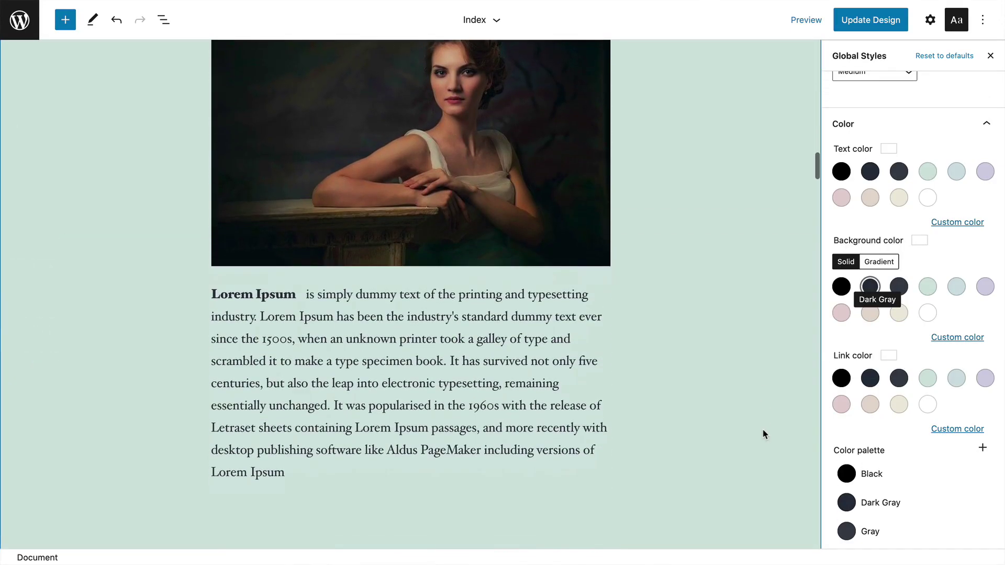
pyautogui.scroll(-5, 763, 434)
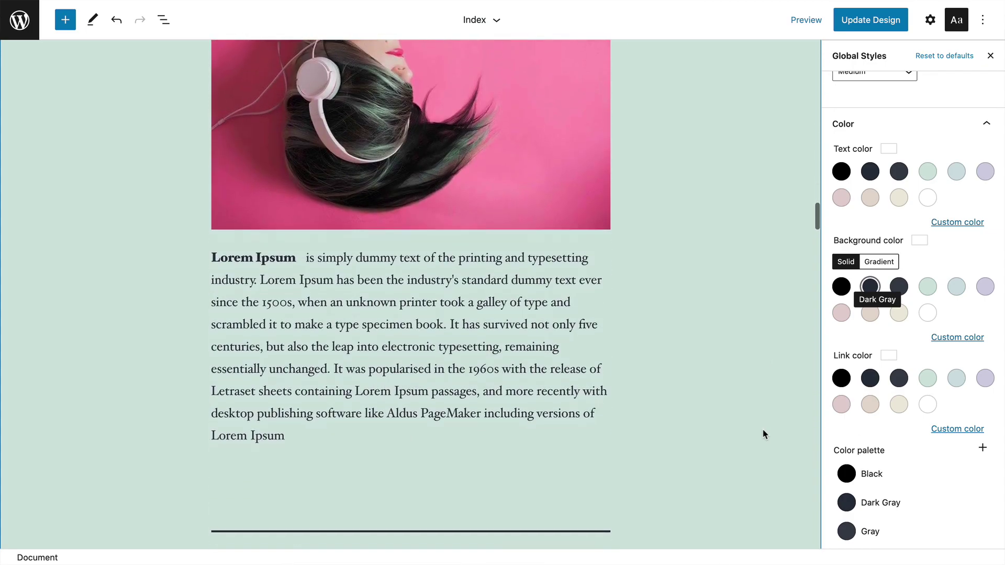
pyautogui.scroll(-20, 762, 434)
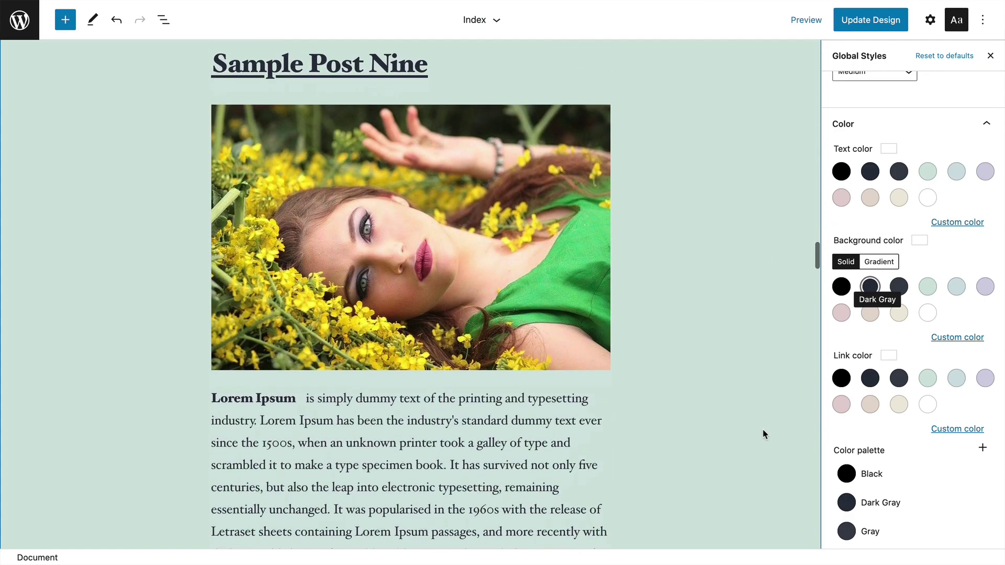
pyautogui.scroll(-20, 763, 434)
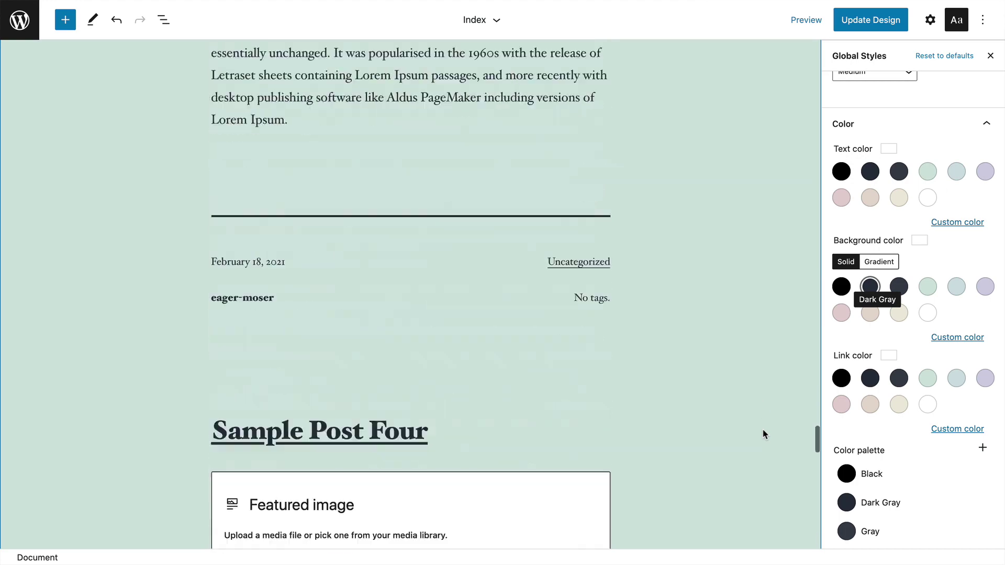
pyautogui.scroll(-15, 763, 434)
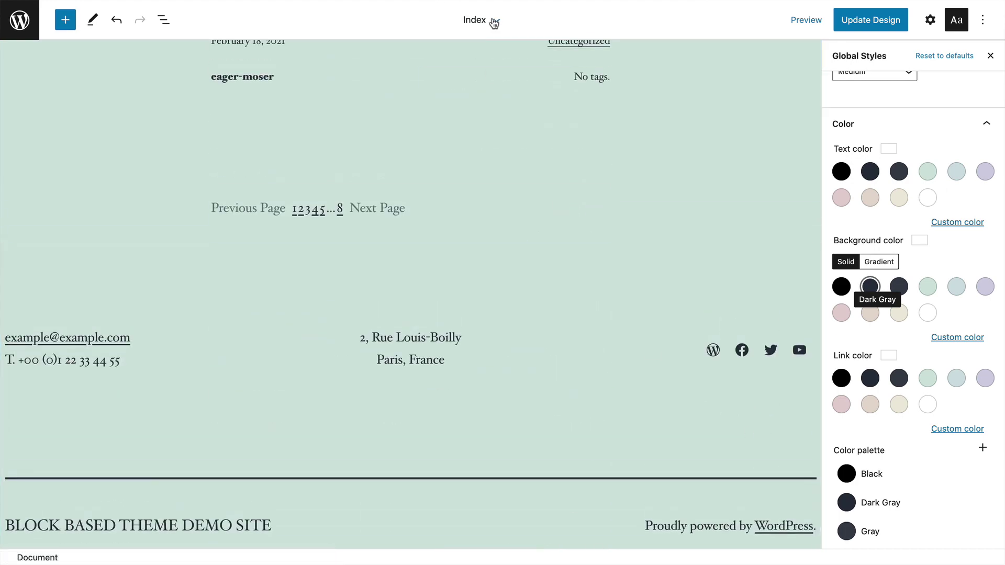
# Step: Return to the demo site's Themes screen showing TT1 Blocks 0.4.4 as the current theme
pyautogui.click(494, 20)
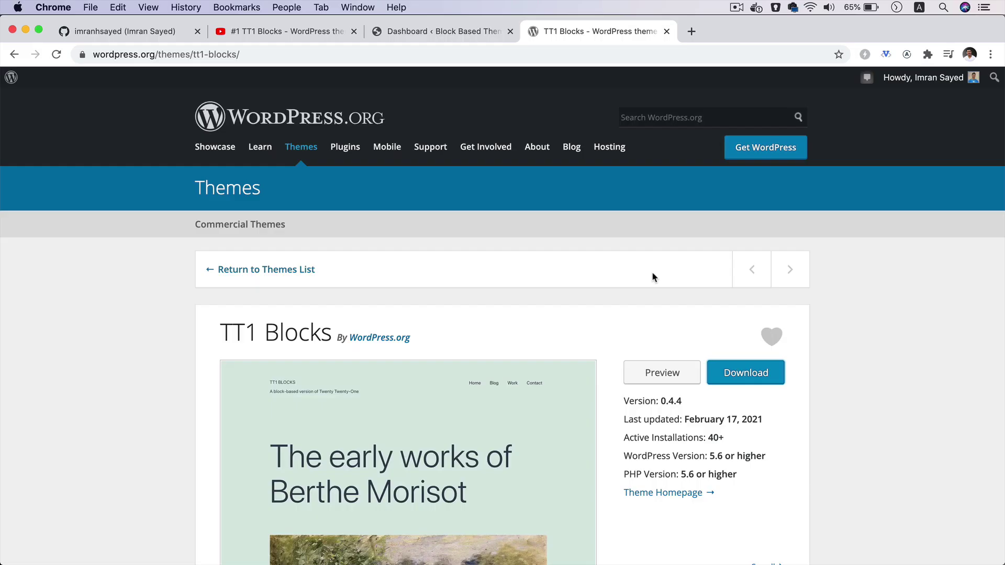
pyautogui.scroll(5, 530, 314)
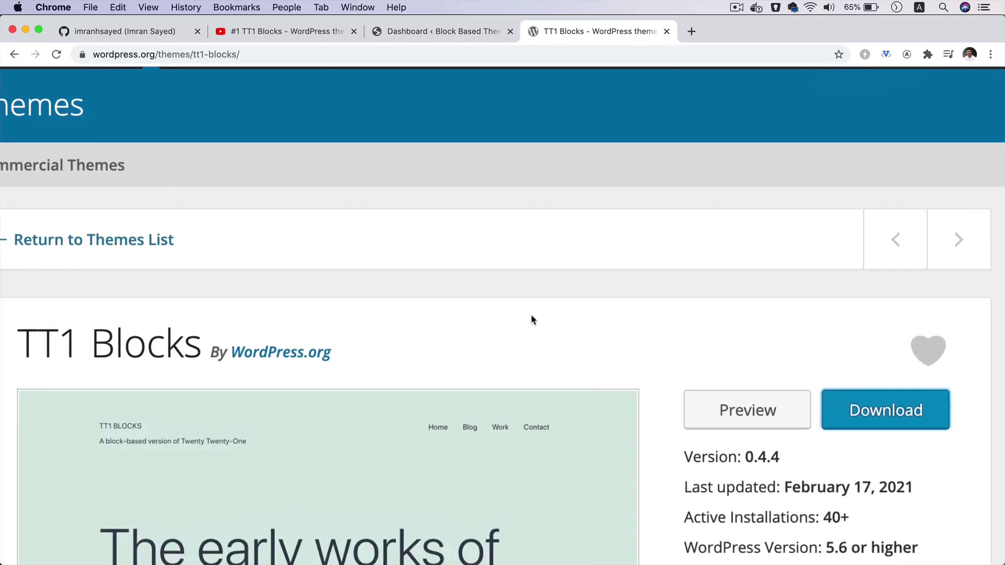
pyautogui.scroll(-3, 530, 314)
pyautogui.scroll(-1, 531, 316)
pyautogui.scroll(-5, 531, 316)
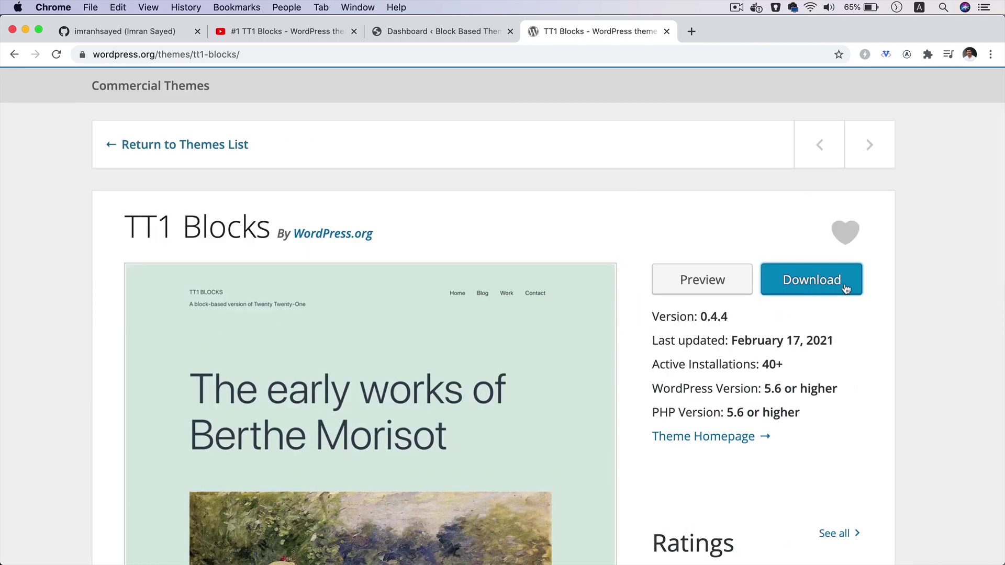
pyautogui.click(443, 32)
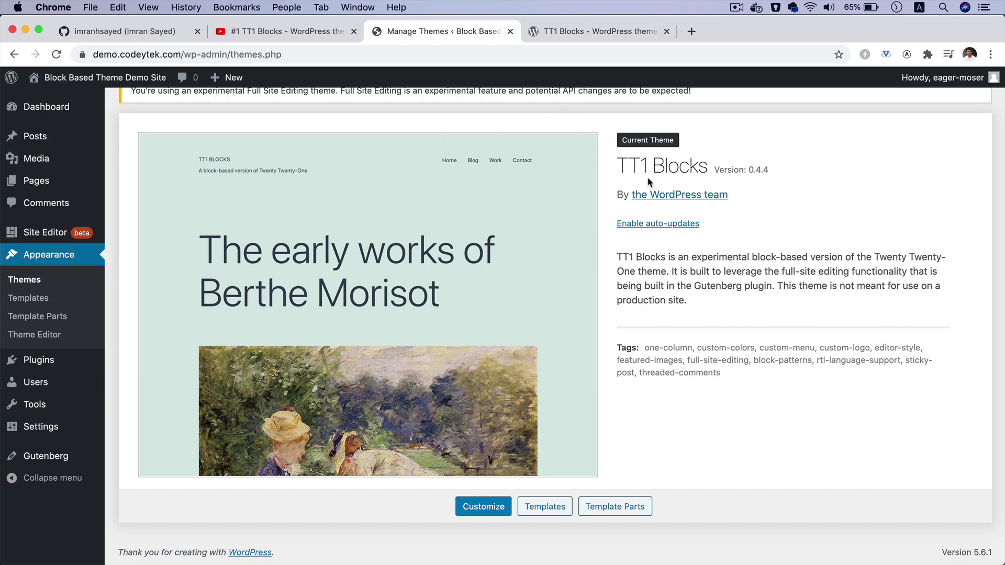
# Step: Open the Plugins page and confirm Gutenberg 10.0.0 is the single active plugin
pyautogui.scroll(5, 647, 178)
pyautogui.scroll(-5, 648, 178)
pyautogui.moveTo(46, 365)
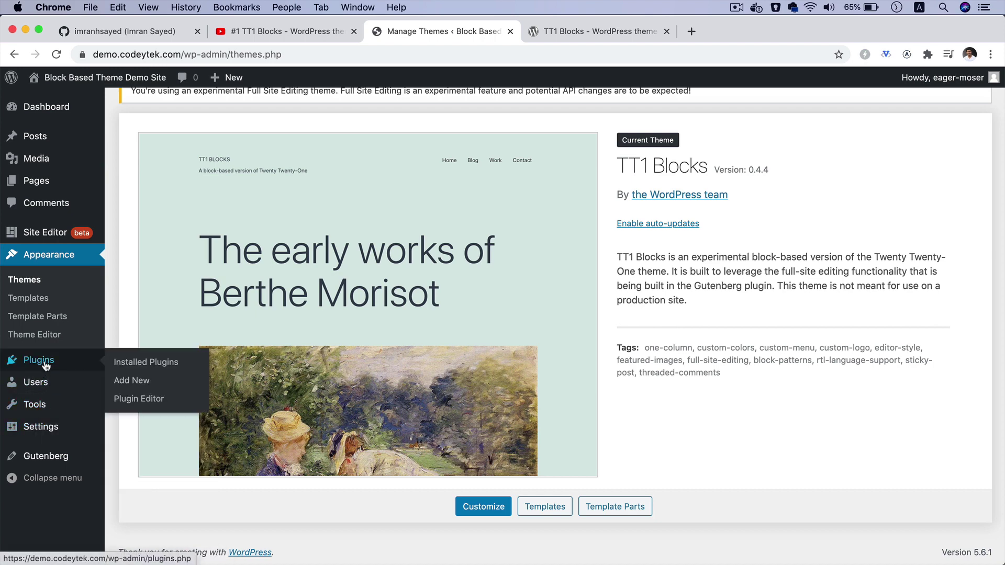
pyautogui.click(38, 360)
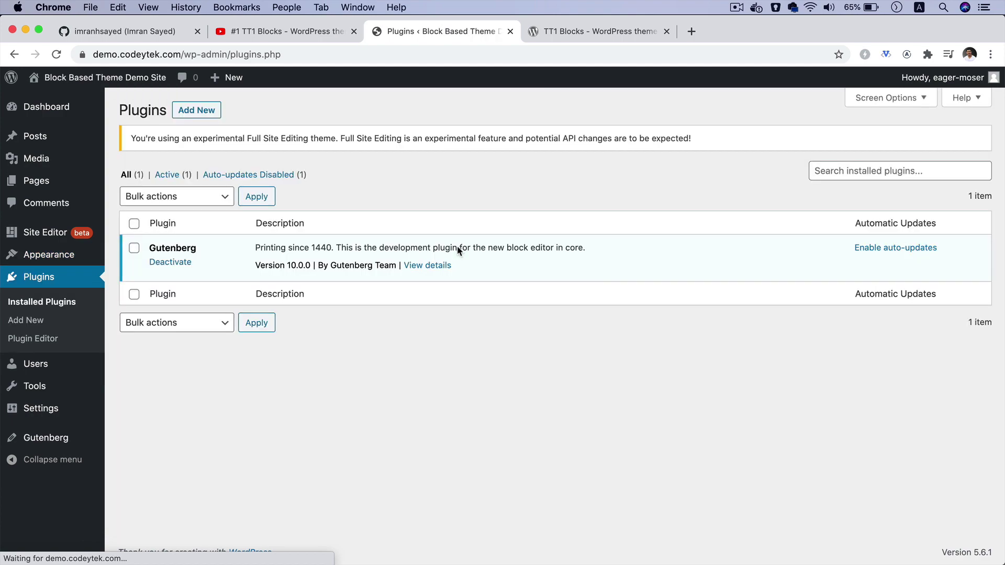
pyautogui.scroll(5, 321, 231)
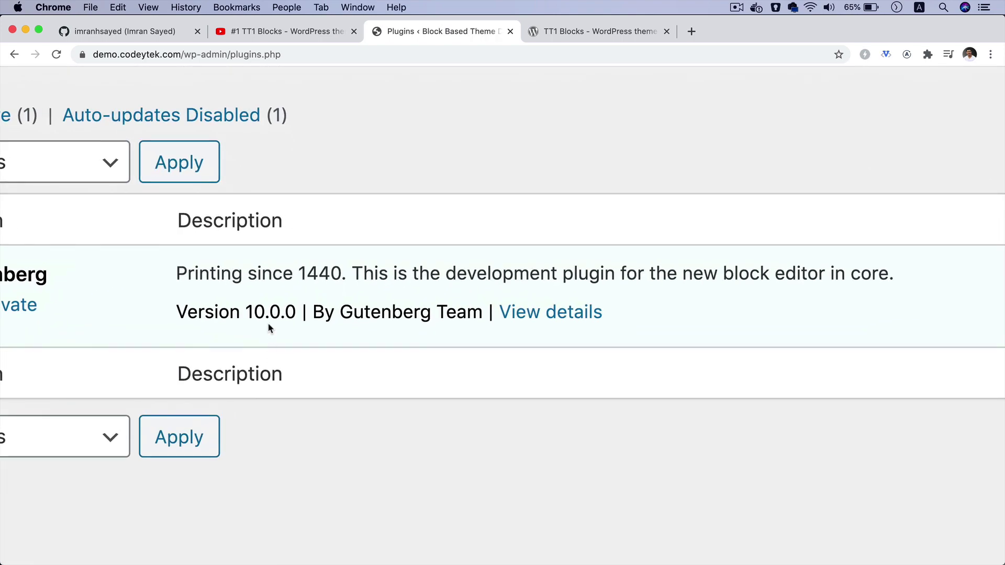
pyautogui.scroll(-5, 270, 328)
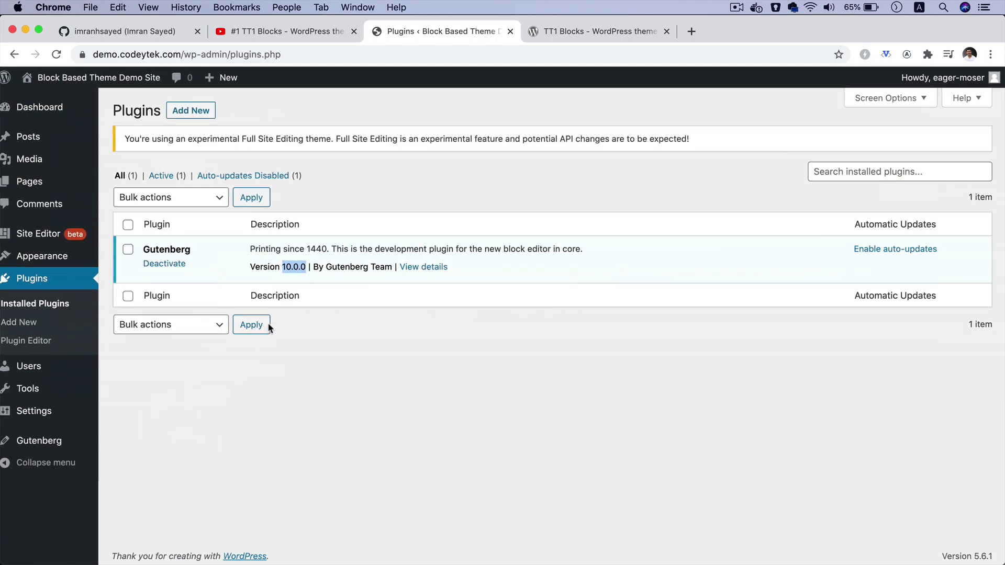
# Step: Enable and save the Navigation screen experiment in Gutenberg > Experiments, then open the Site Editor
pyautogui.moveTo(63, 437)
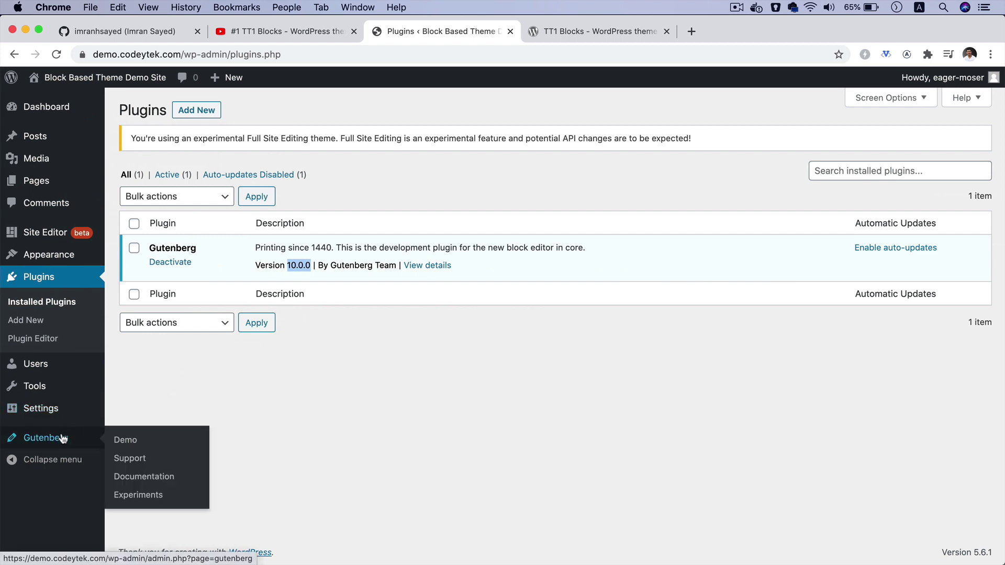
pyautogui.click(156, 494)
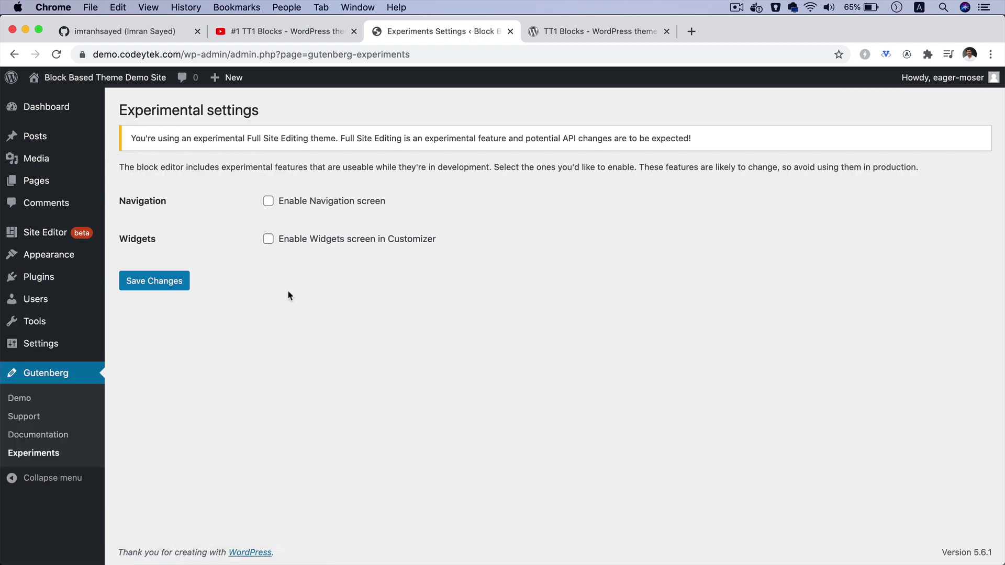
pyautogui.click(299, 201)
pyautogui.click(167, 285)
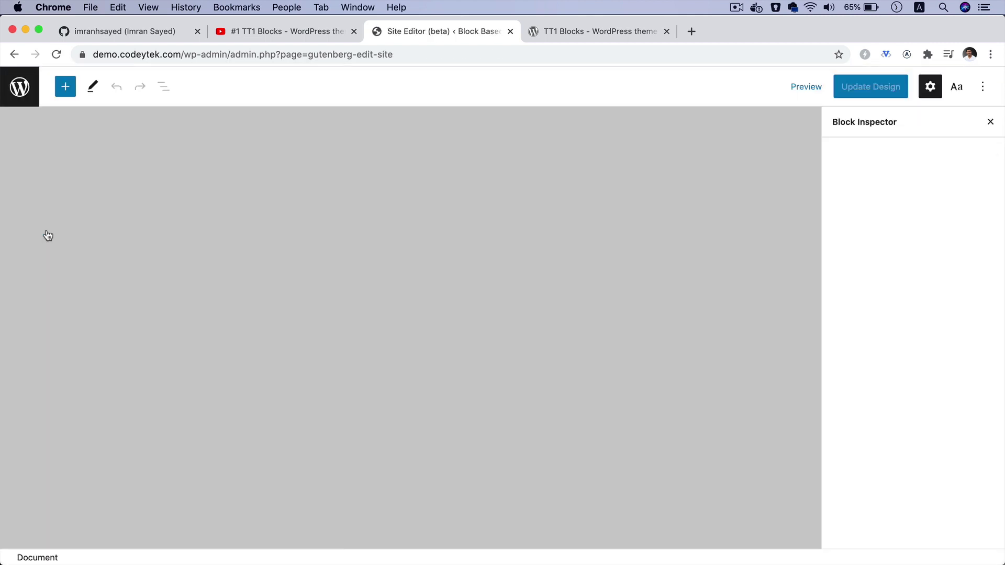
pyautogui.click(583, 240)
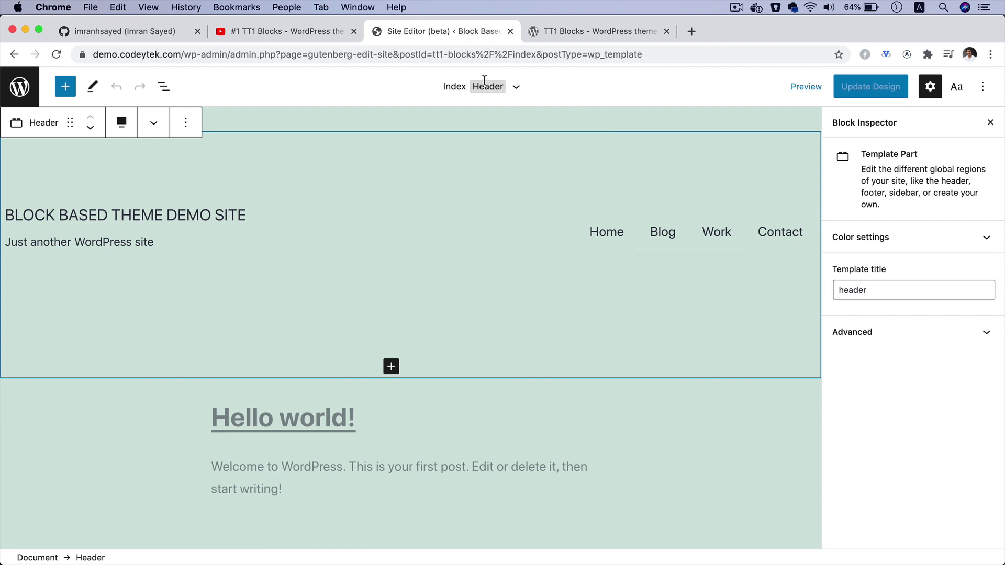
# Step: Inspect the header's template part description, site title, tagline and navigation block
pyautogui.tripleClick(897, 162)
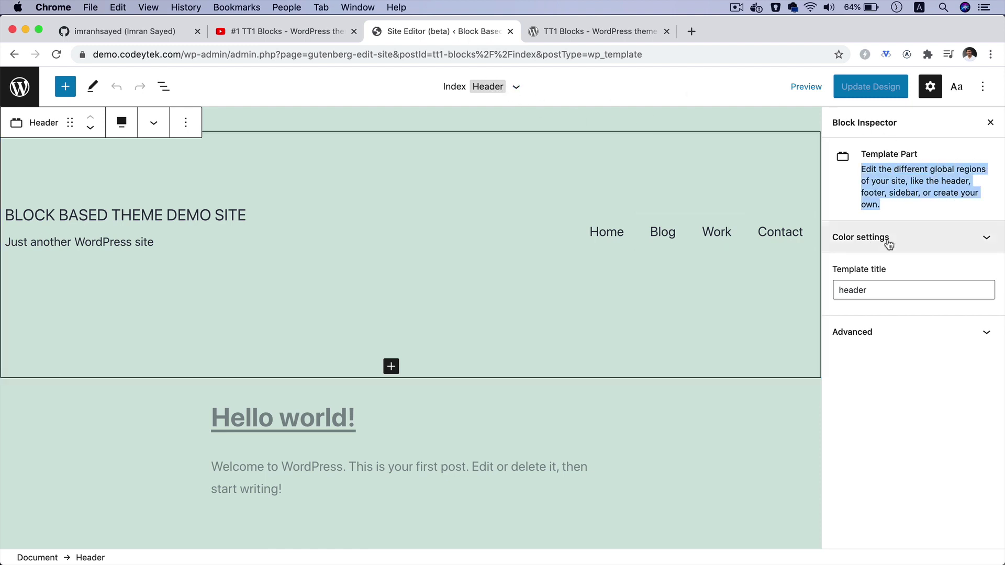
pyautogui.click(264, 215)
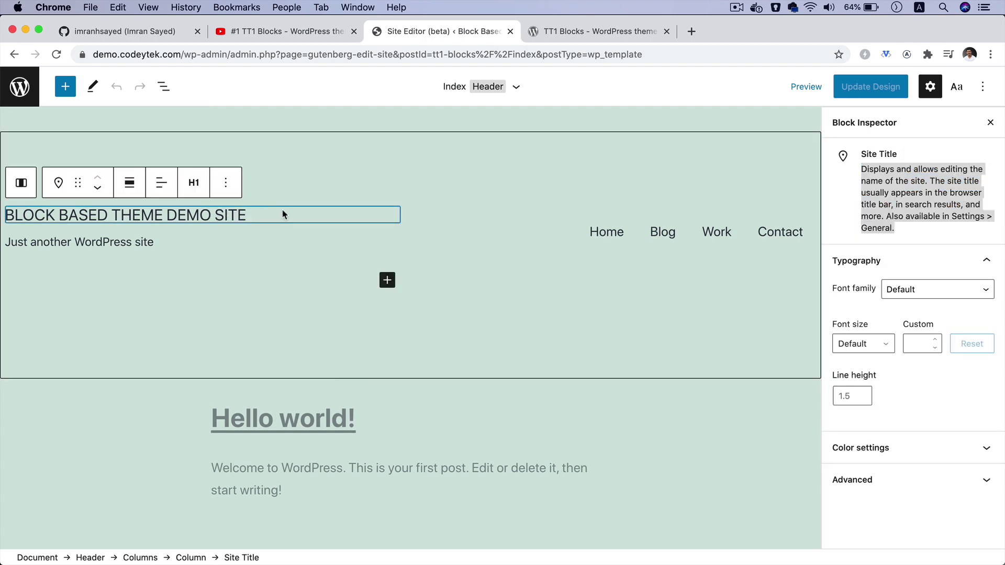
pyautogui.scroll(5, 929, 180)
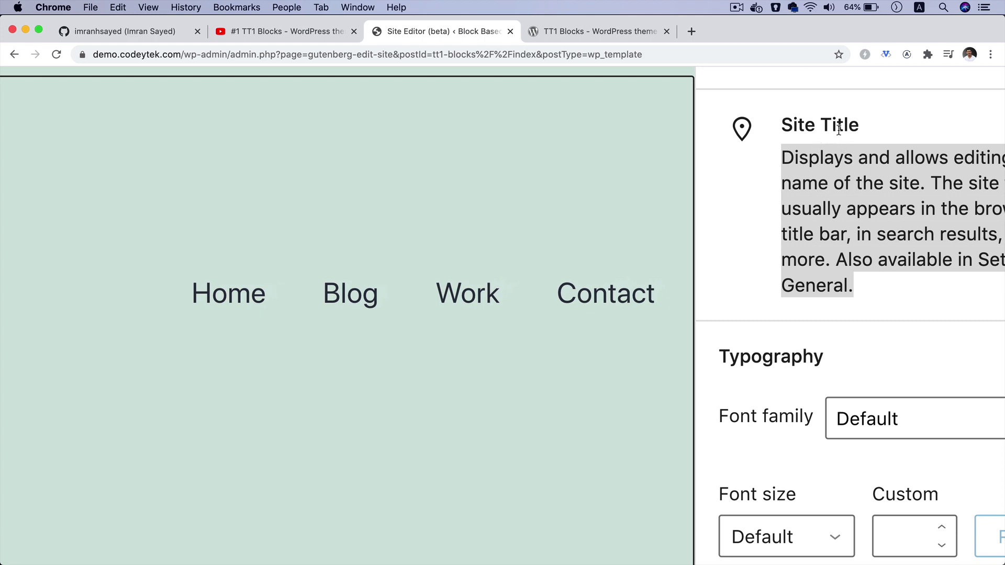
pyautogui.scroll(-5, 839, 130)
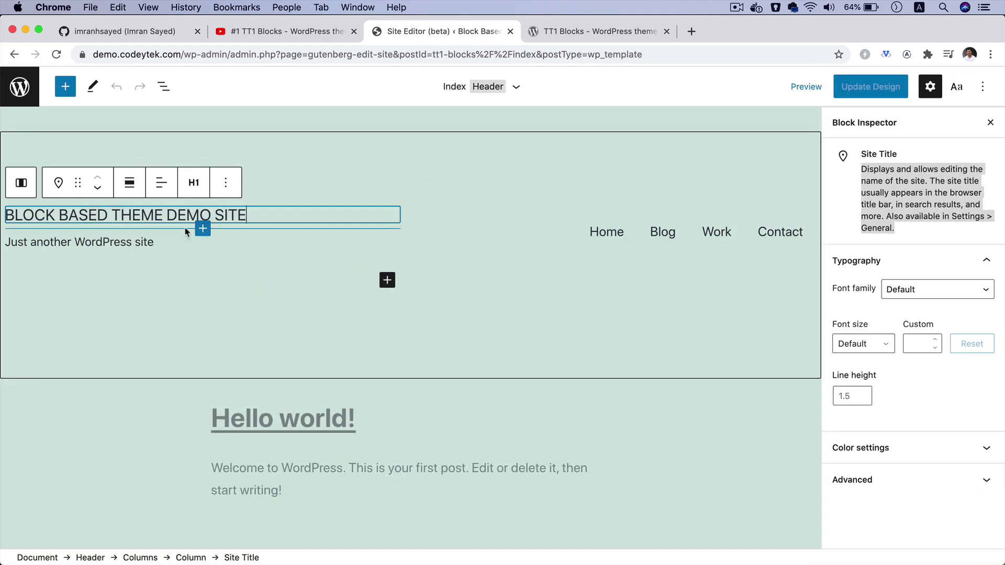
pyautogui.click(128, 245)
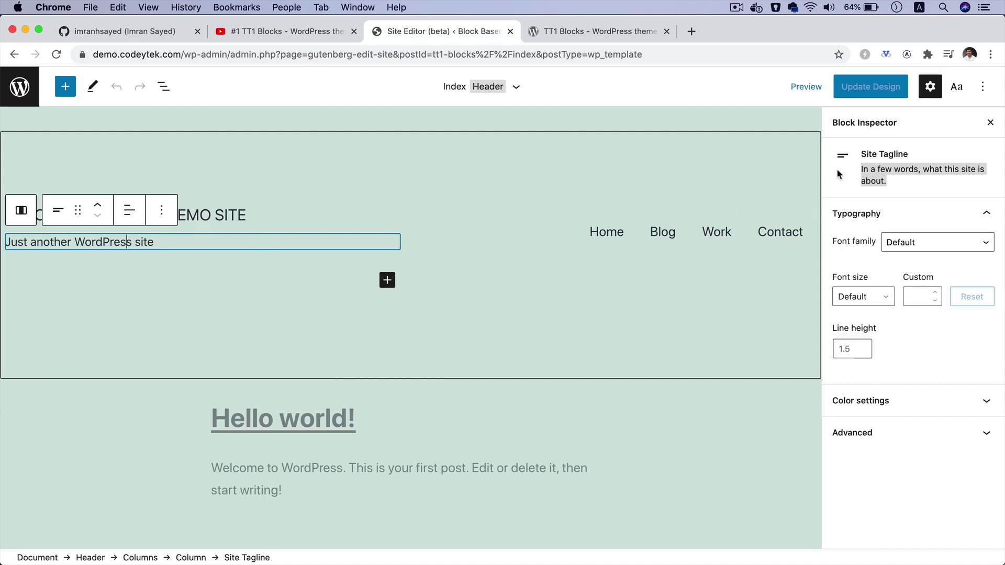
pyautogui.click(473, 234)
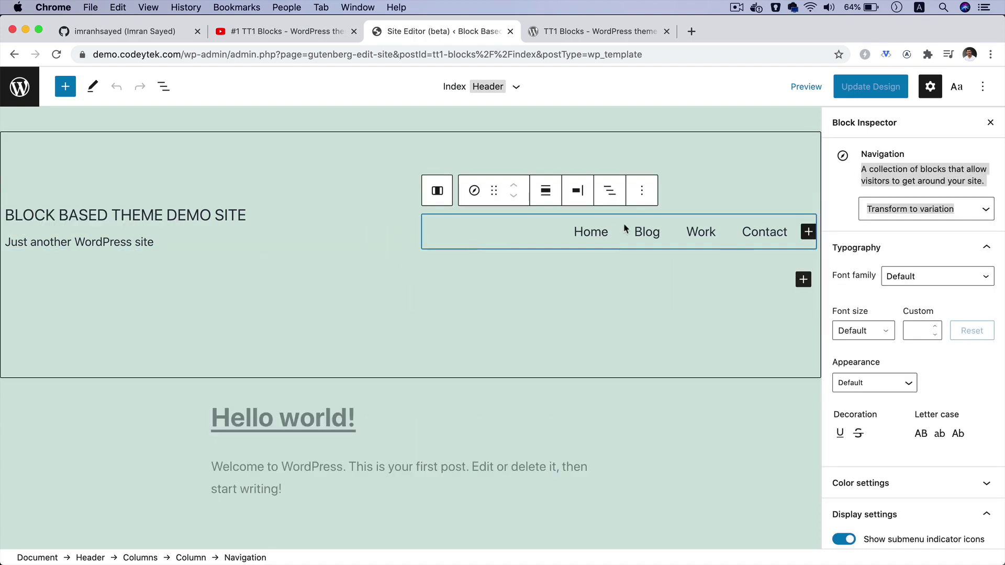
pyautogui.scroll(5, 874, 151)
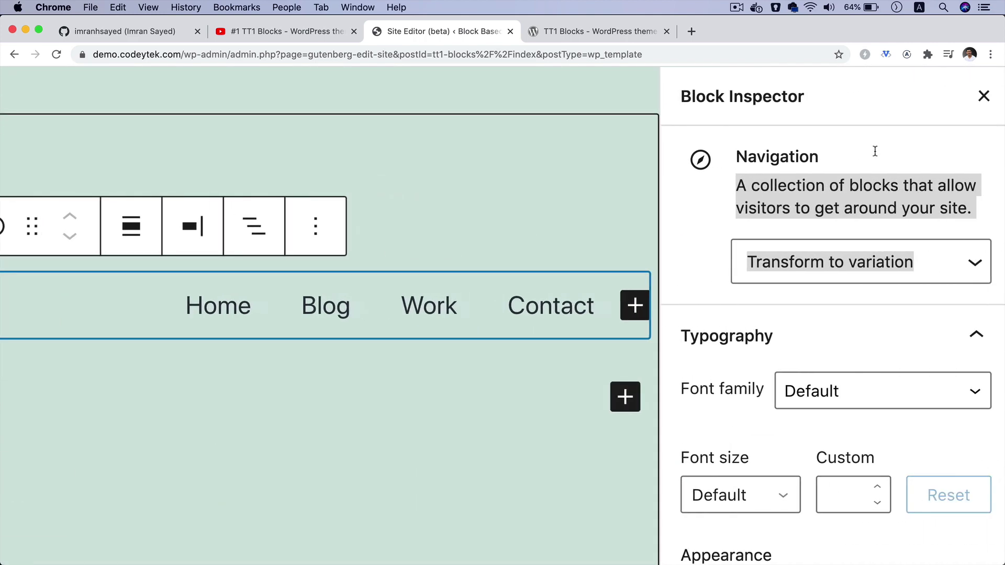
pyautogui.scroll(-5, 811, 176)
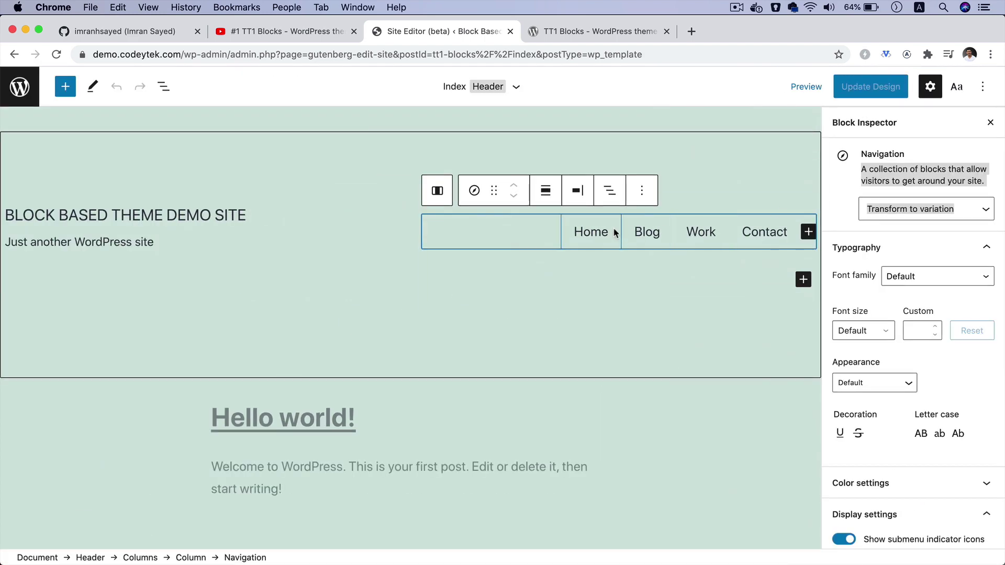
# Step: Step through the Home, Blog, Work and Contact links, then select the Query block listing Hello world!
pyautogui.click(593, 240)
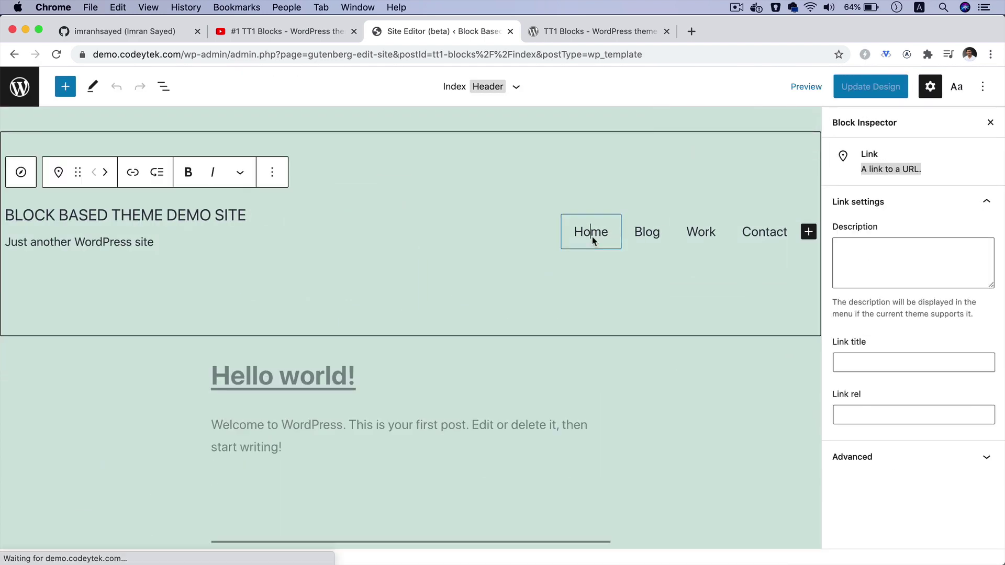
pyautogui.click(654, 234)
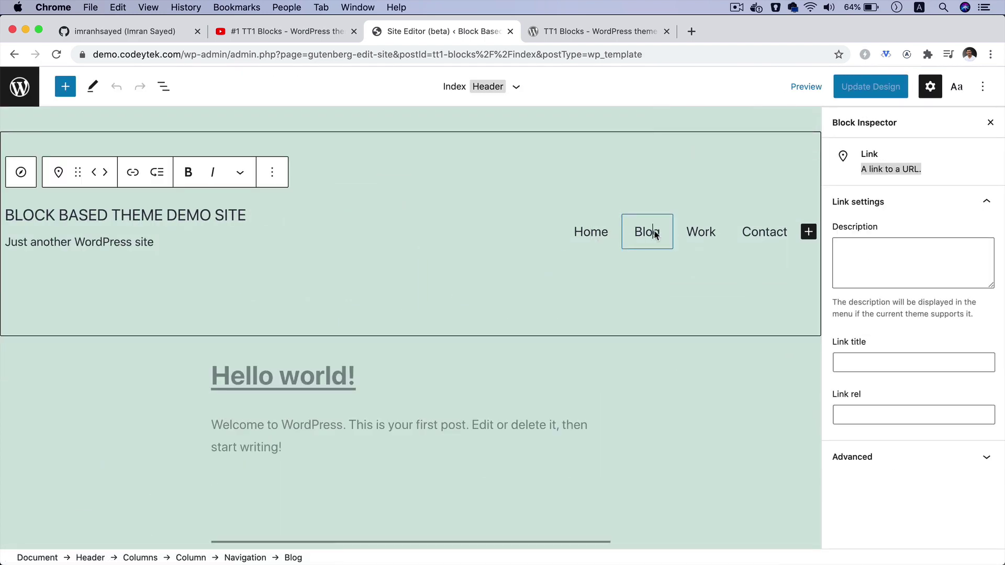
pyautogui.click(707, 234)
pyautogui.click(770, 230)
pyautogui.click(808, 232)
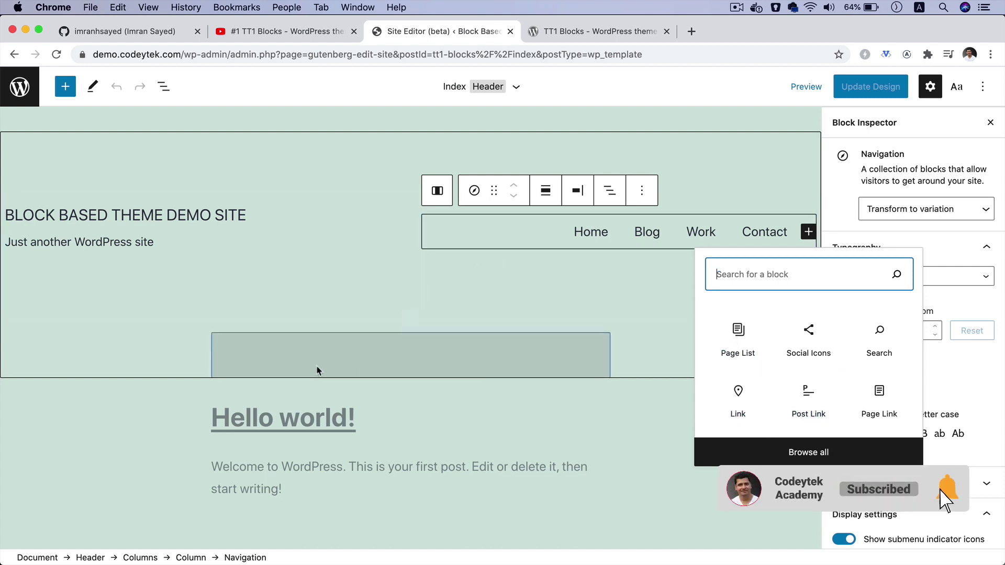
pyautogui.click(172, 426)
pyautogui.scroll(-3, 172, 426)
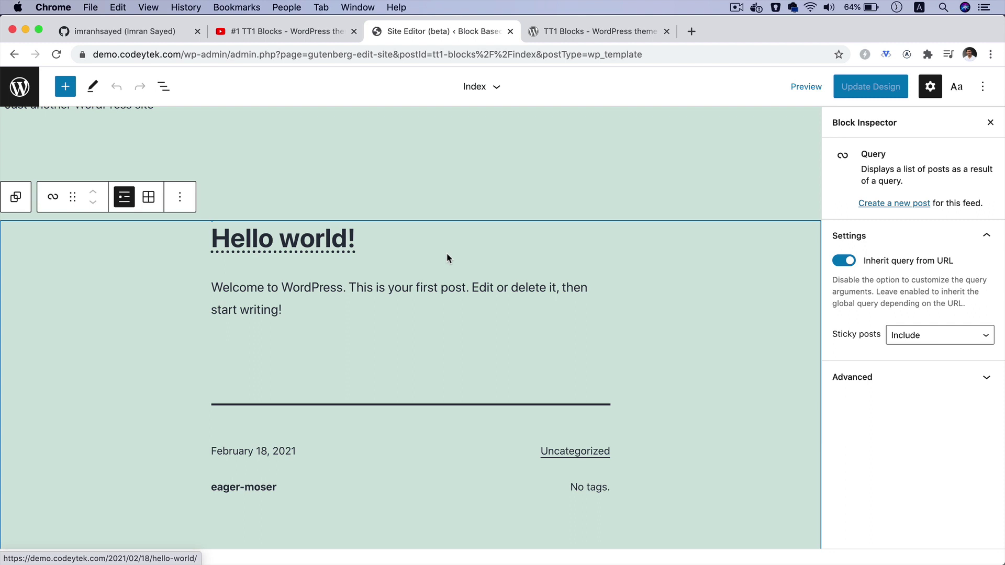
pyautogui.click(151, 198)
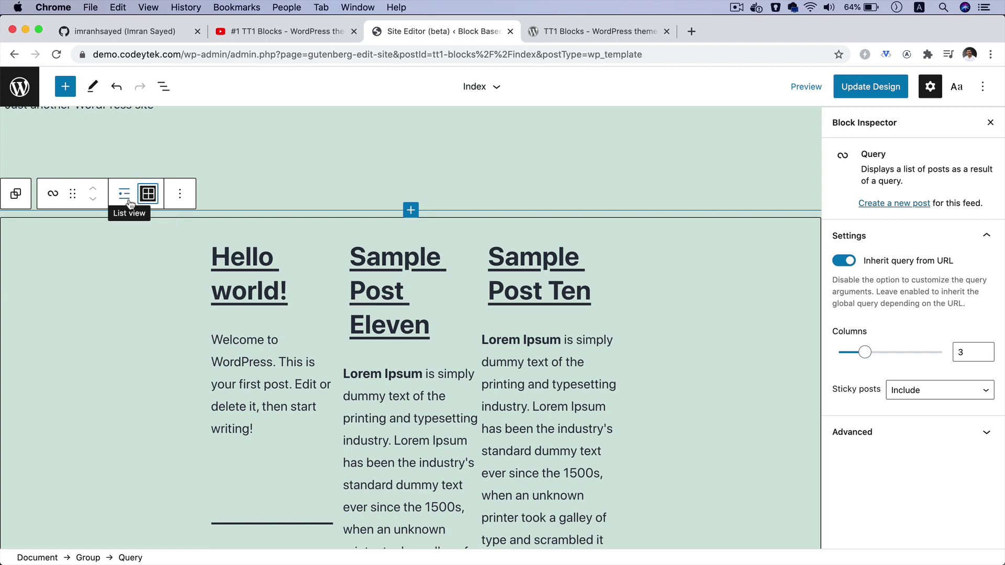
pyautogui.scroll(5, 131, 203)
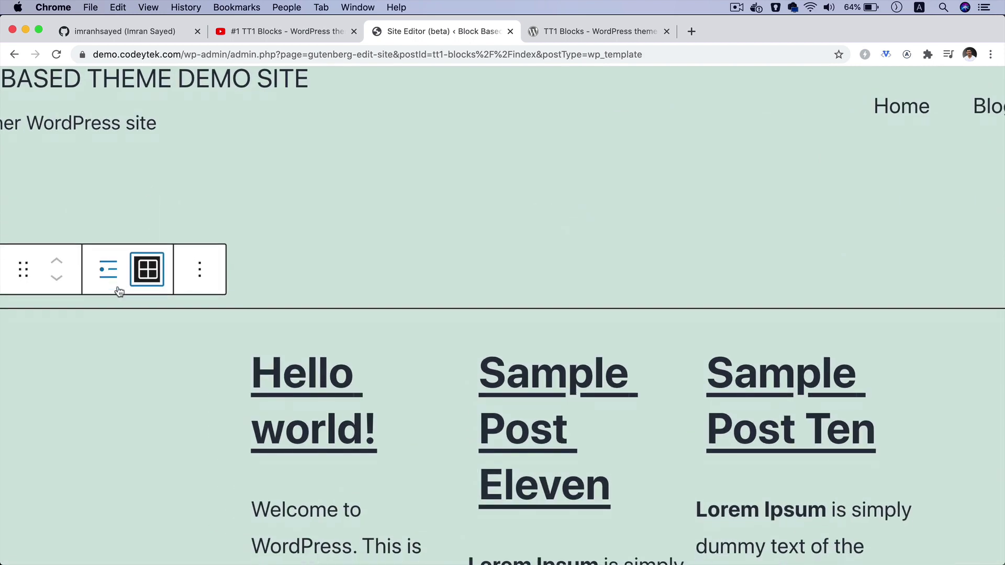
pyautogui.scroll(-5, 120, 291)
pyautogui.click(123, 203)
pyautogui.scroll(5, 989, 213)
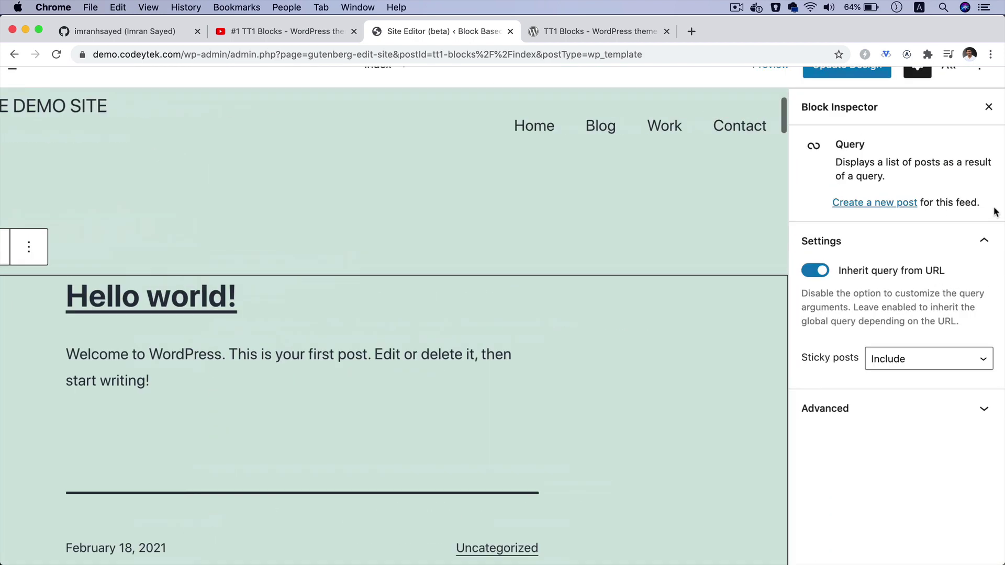
pyautogui.scroll(3, 995, 212)
pyautogui.scroll(-5, 869, 204)
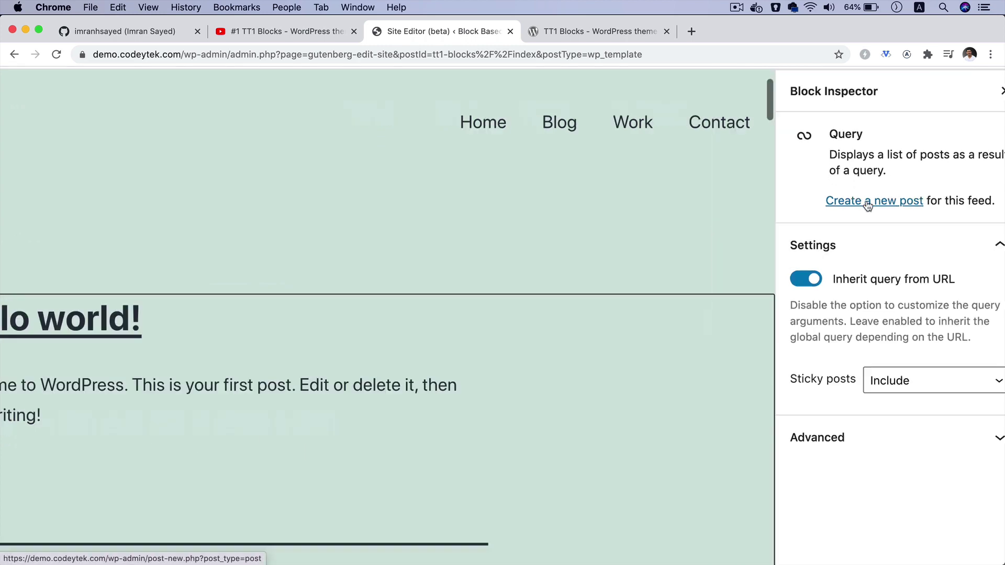
pyautogui.scroll(5, 917, 256)
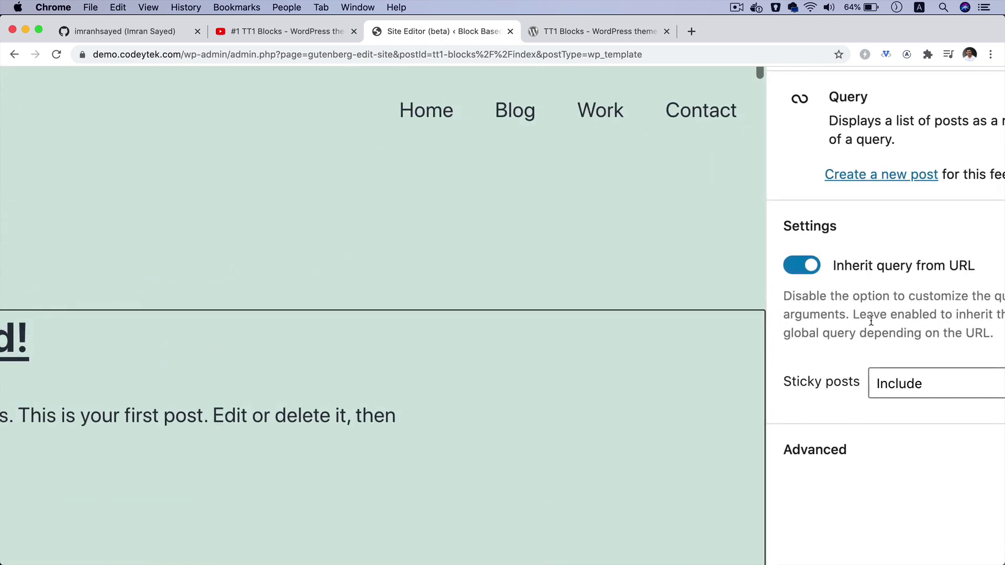
pyautogui.hscroll(3, 917, 258)
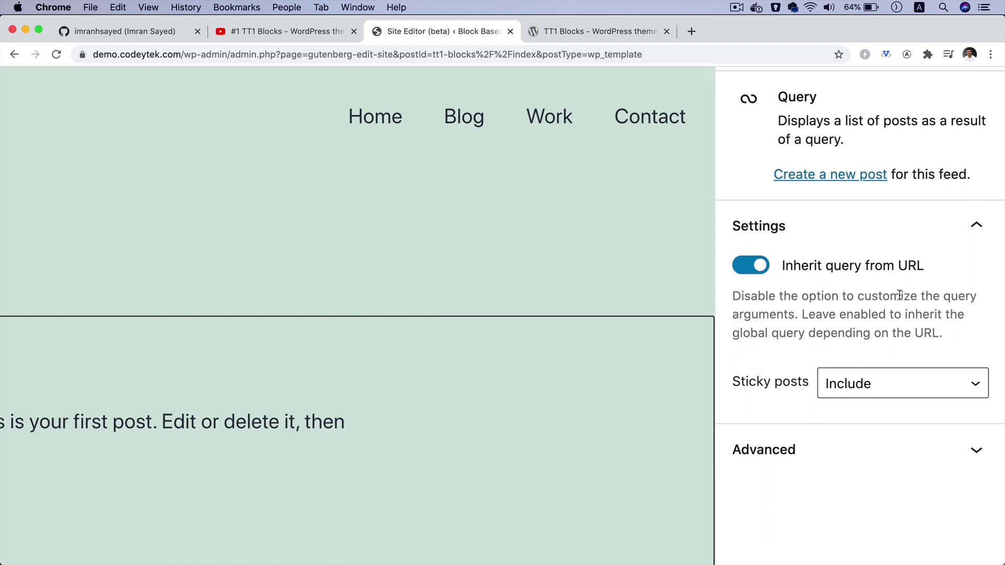
pyautogui.click(877, 380)
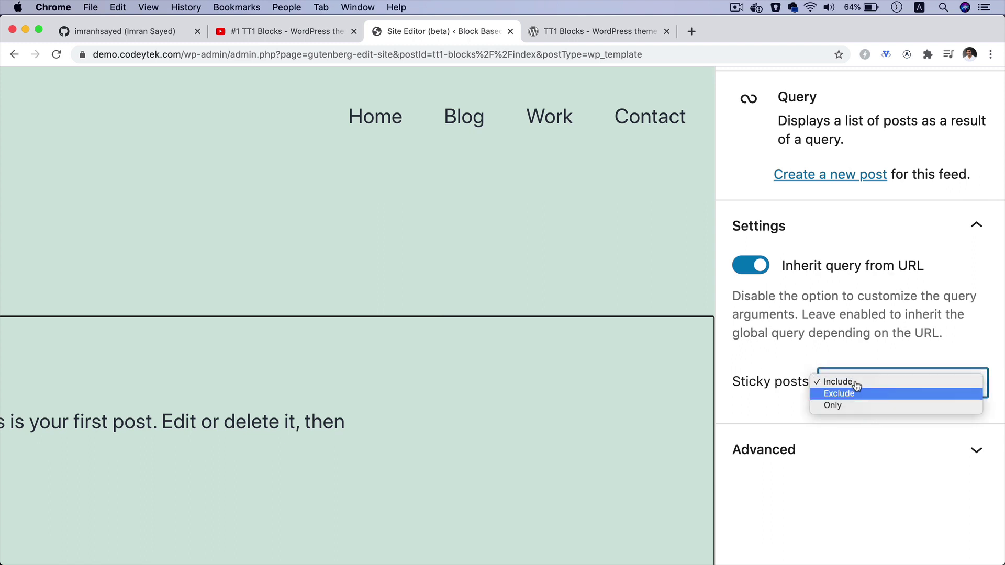
pyautogui.click(769, 538)
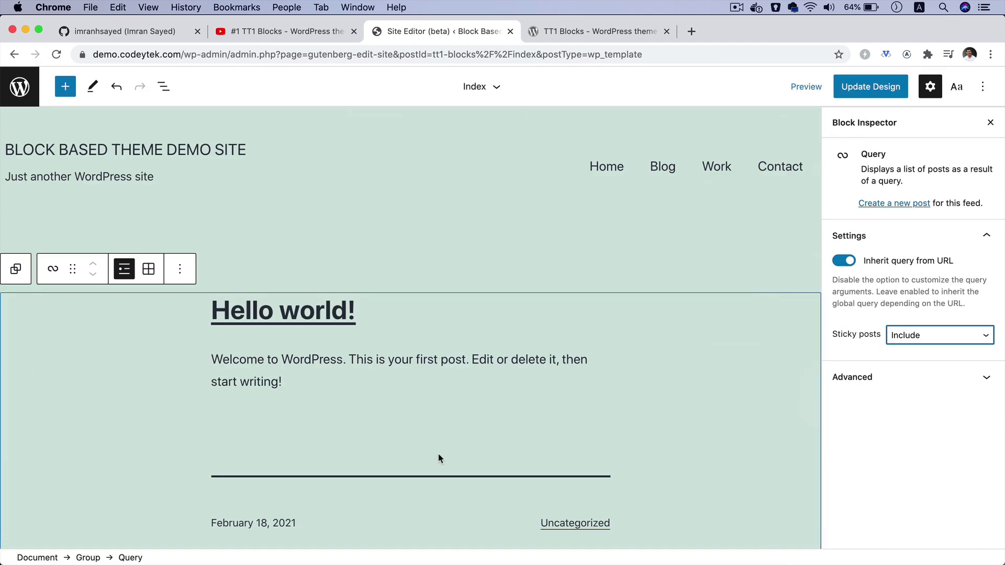
pyautogui.scroll(-4, 437, 458)
pyautogui.scroll(2, 437, 458)
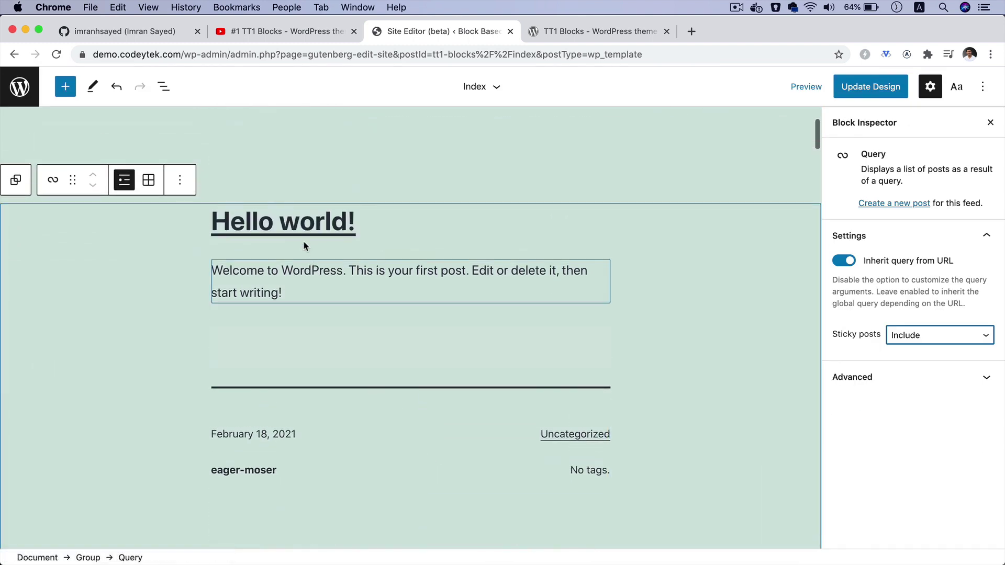
pyautogui.click(412, 230)
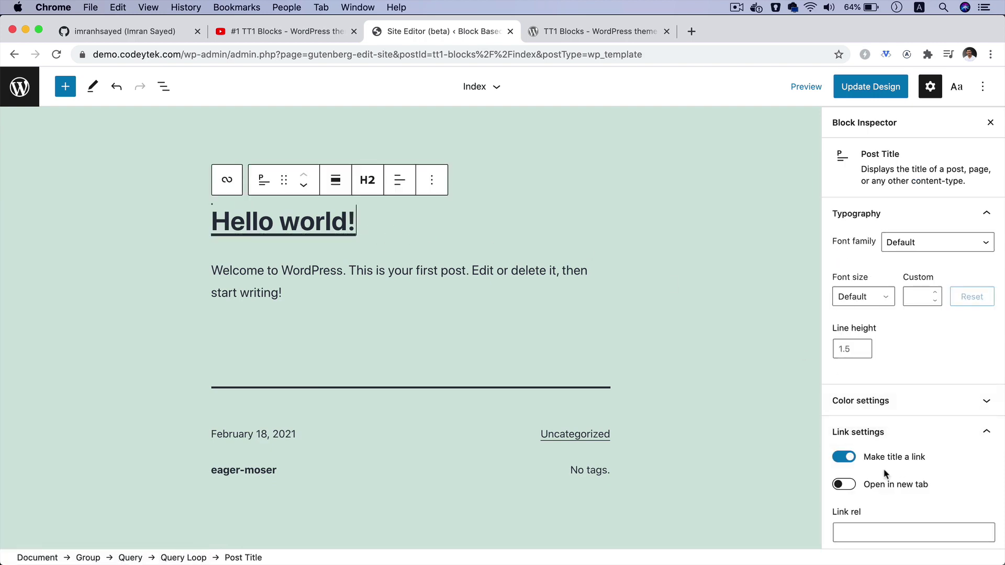
pyautogui.scroll(5, 886, 473)
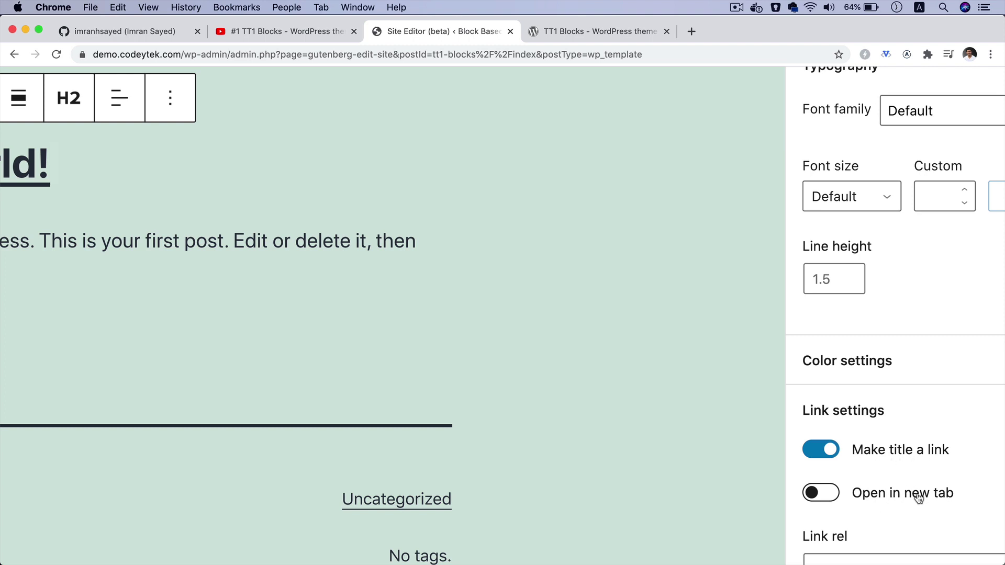
pyautogui.scroll(-5, 919, 498)
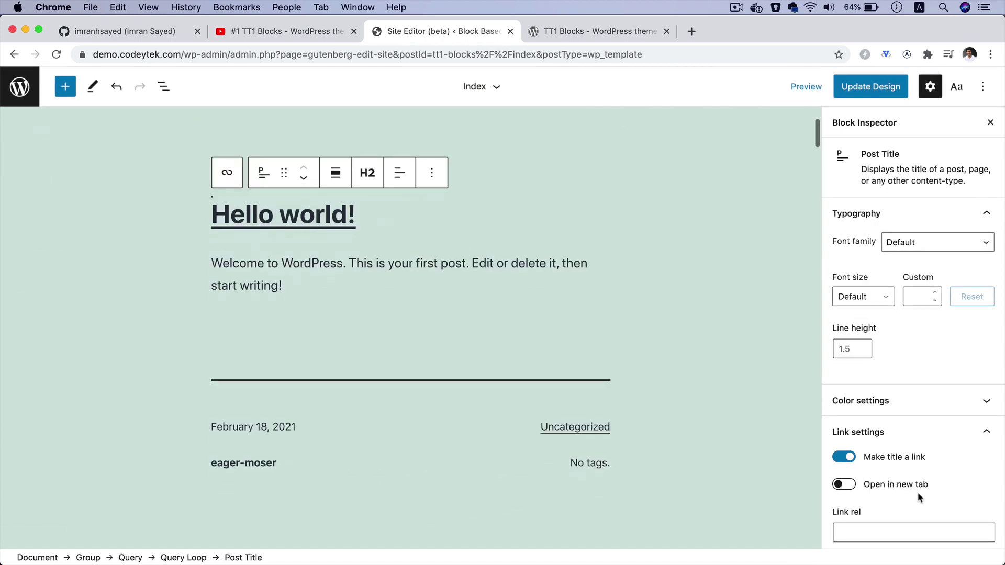
pyautogui.scroll(-1, 485, 367)
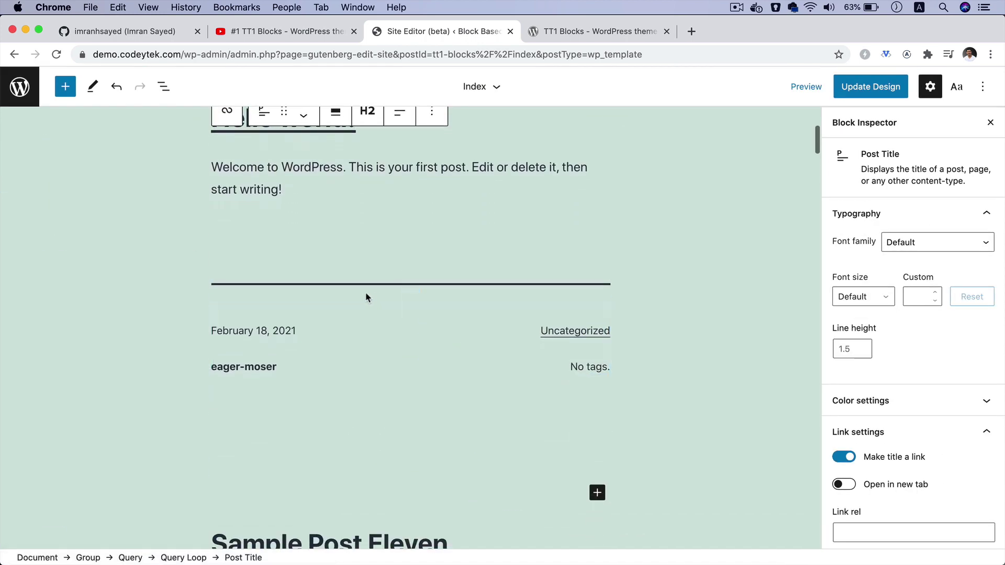
pyautogui.click(318, 329)
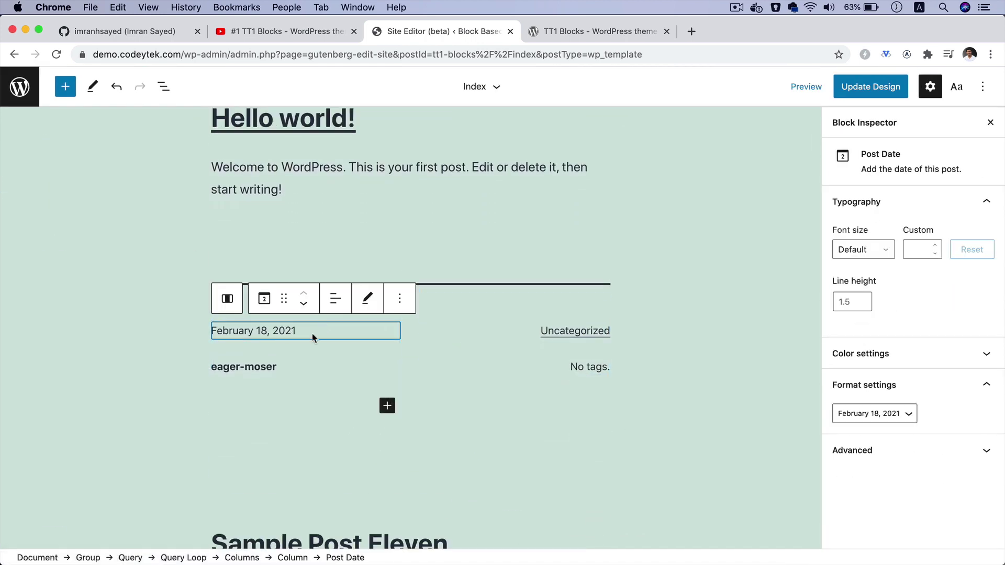
pyautogui.click(321, 370)
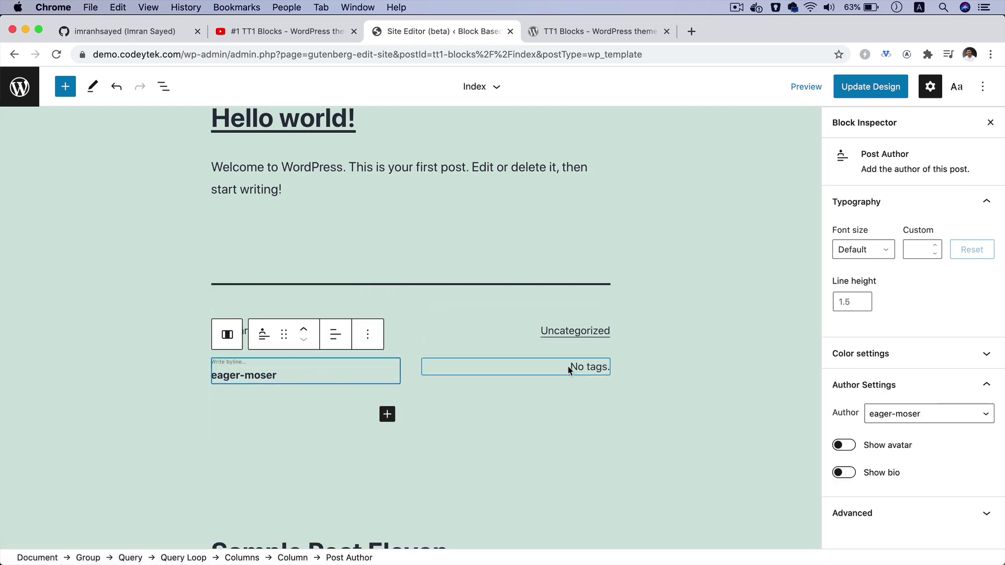
pyautogui.scroll(-15, 563, 368)
pyautogui.scroll(-15, 568, 366)
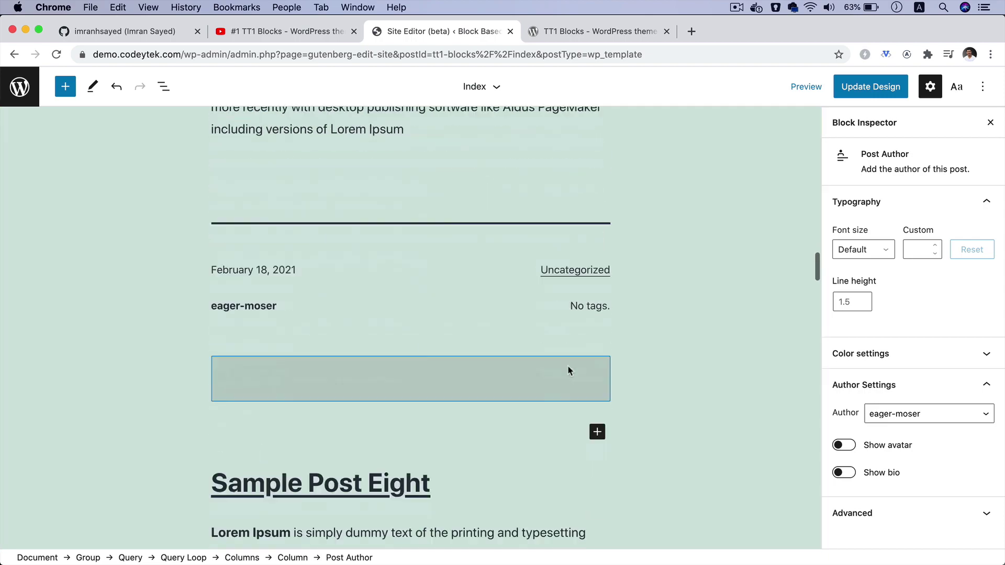
pyautogui.scroll(-15, 568, 370)
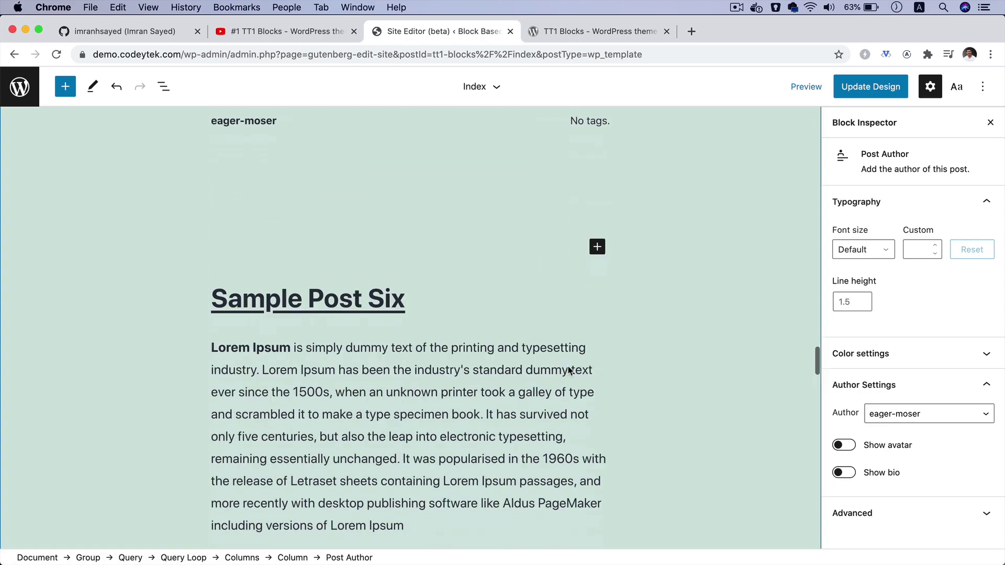
pyautogui.scroll(-15, 567, 369)
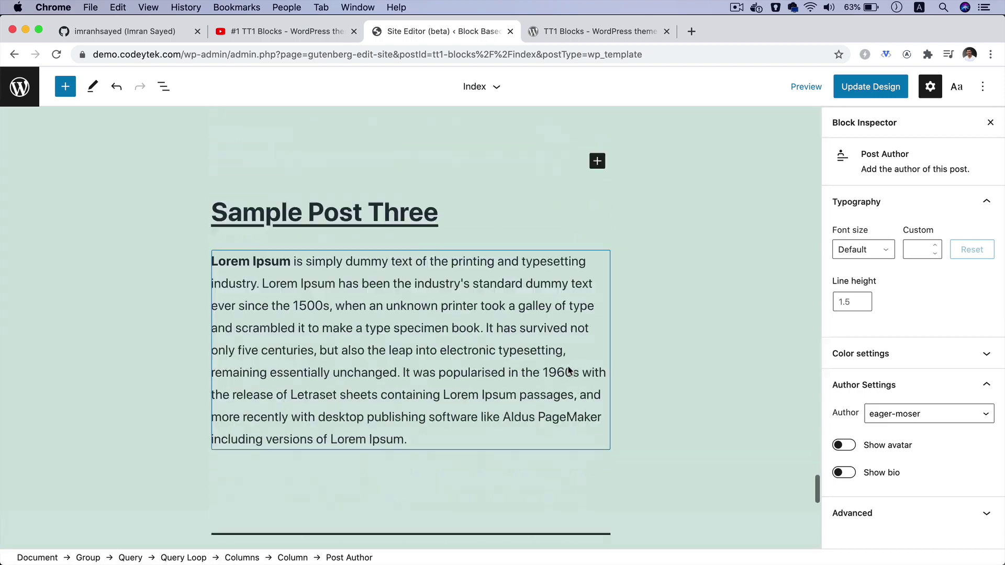
pyautogui.scroll(-1, 568, 369)
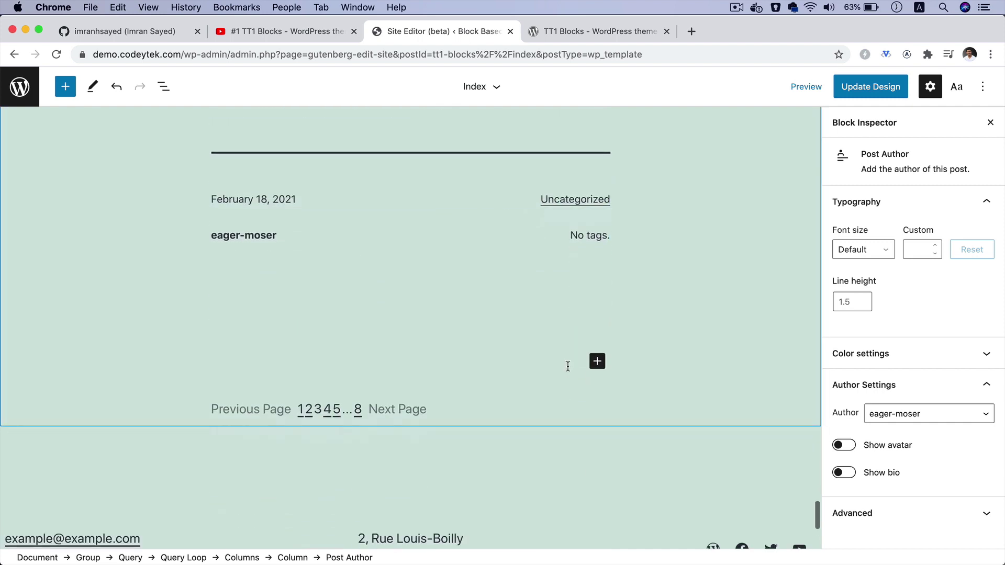
pyautogui.click(506, 408)
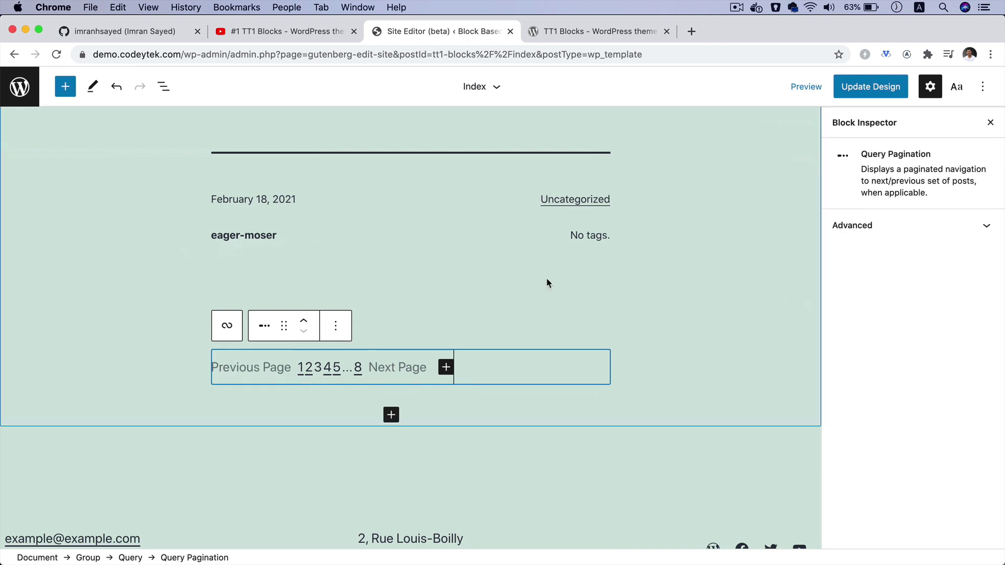
pyautogui.click(257, 374)
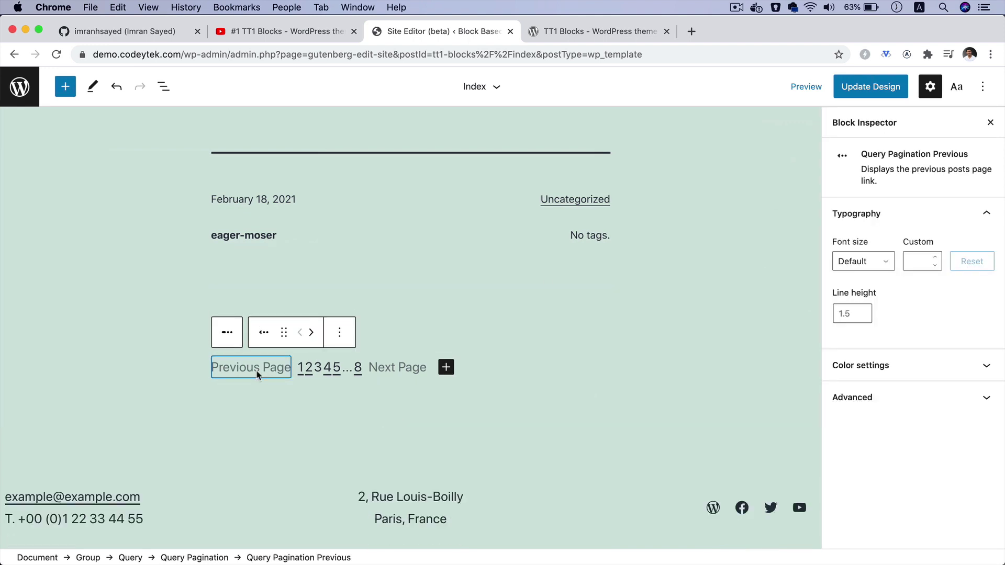
pyautogui.click(399, 371)
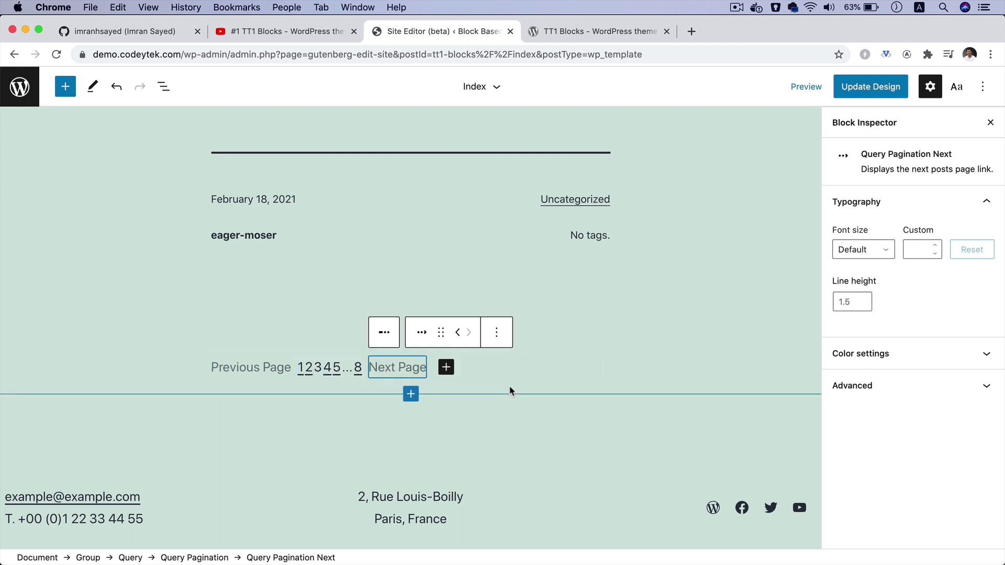
pyautogui.scroll(-5, 511, 391)
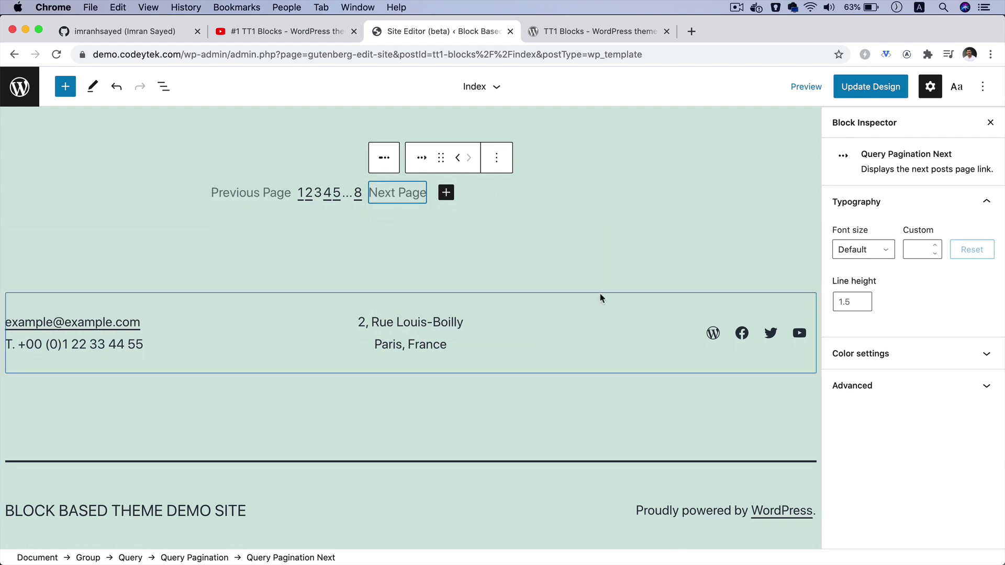
# Step: Select the footer's contact columns, phone number, address paragraph and social icons column
pyautogui.click(636, 296)
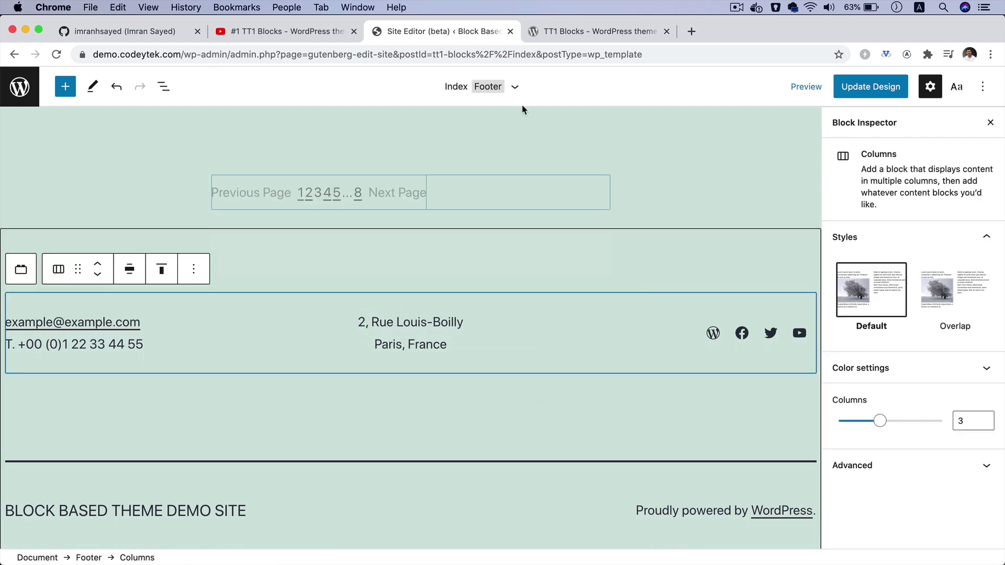
pyautogui.scroll(5, 512, 102)
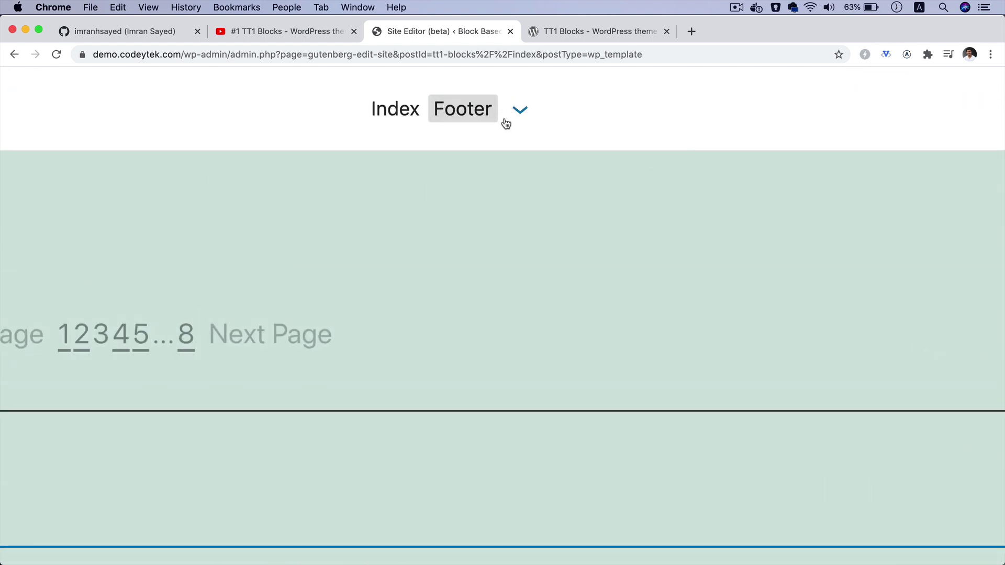
pyautogui.scroll(-5, 503, 124)
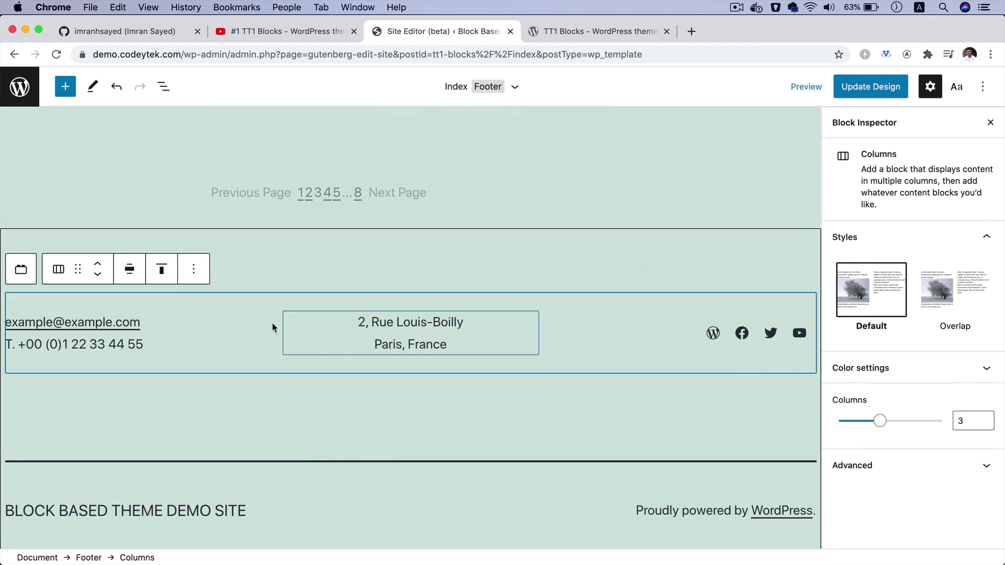
pyautogui.click(174, 341)
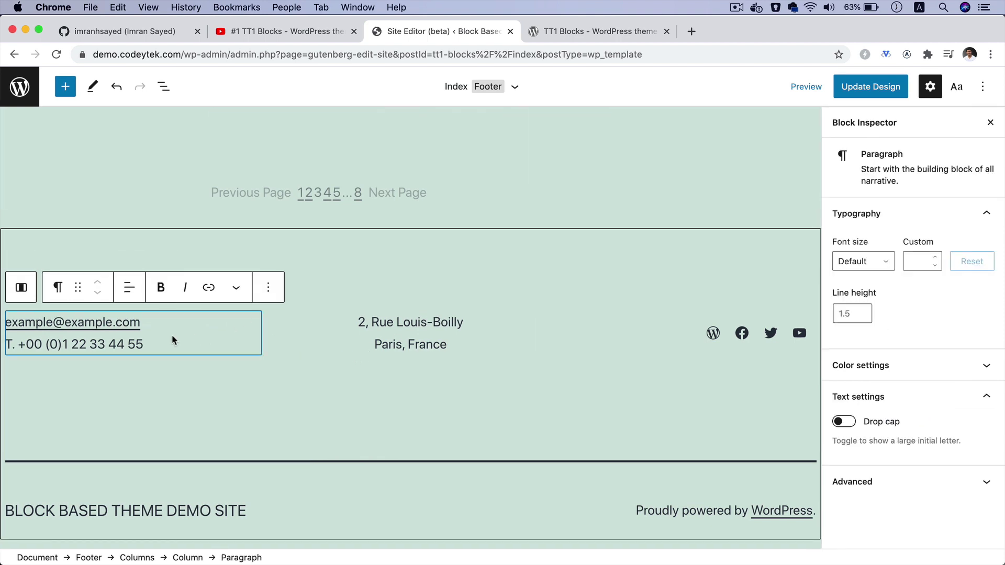
pyautogui.click(501, 341)
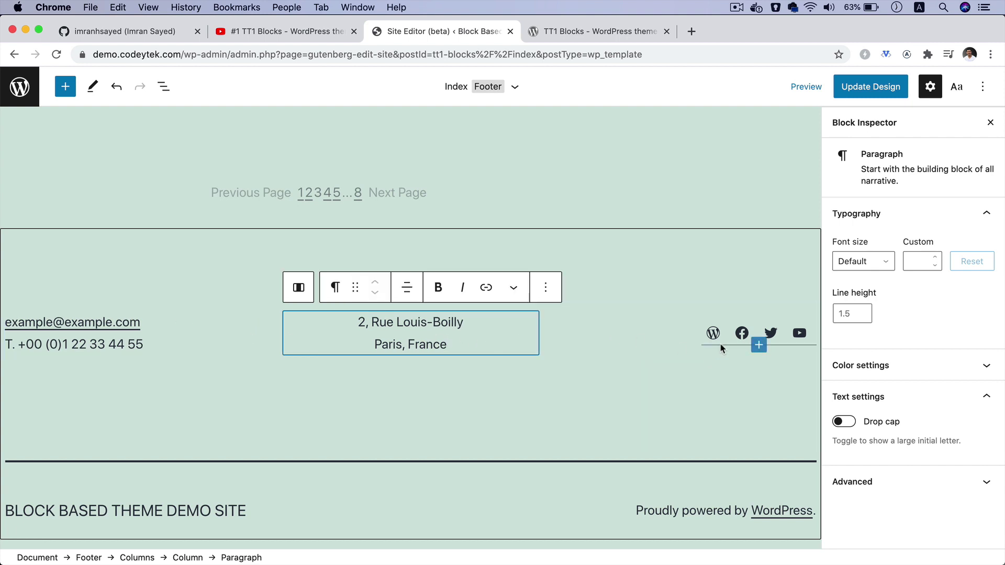
pyautogui.click(660, 345)
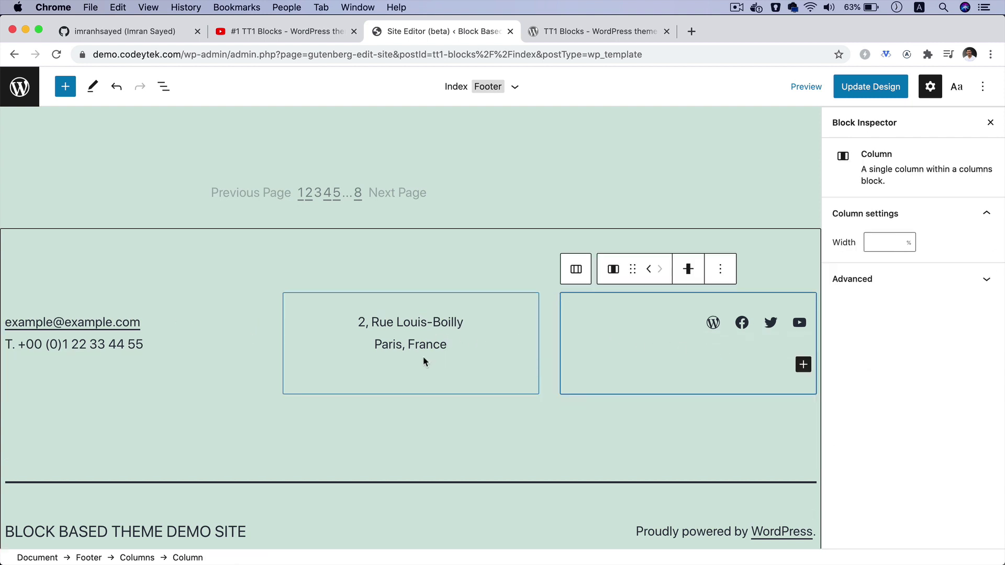
# Step: Remove the stray letters after 'France' in the address paragraph and scroll back to the top
pyautogui.click(455, 346)
pyautogui.write('sd')
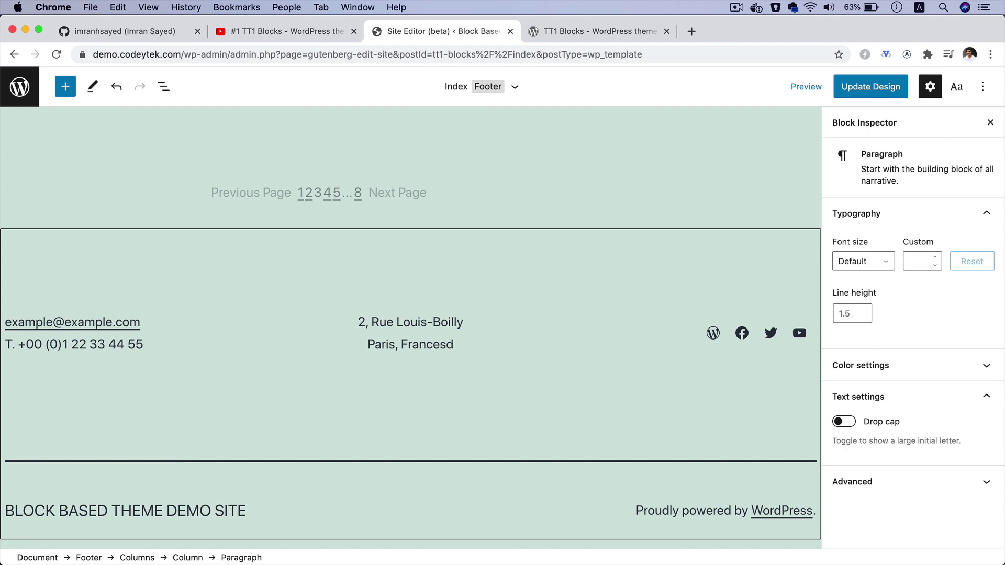
pyautogui.press('BackSpace')
pyautogui.press('BackSpace')
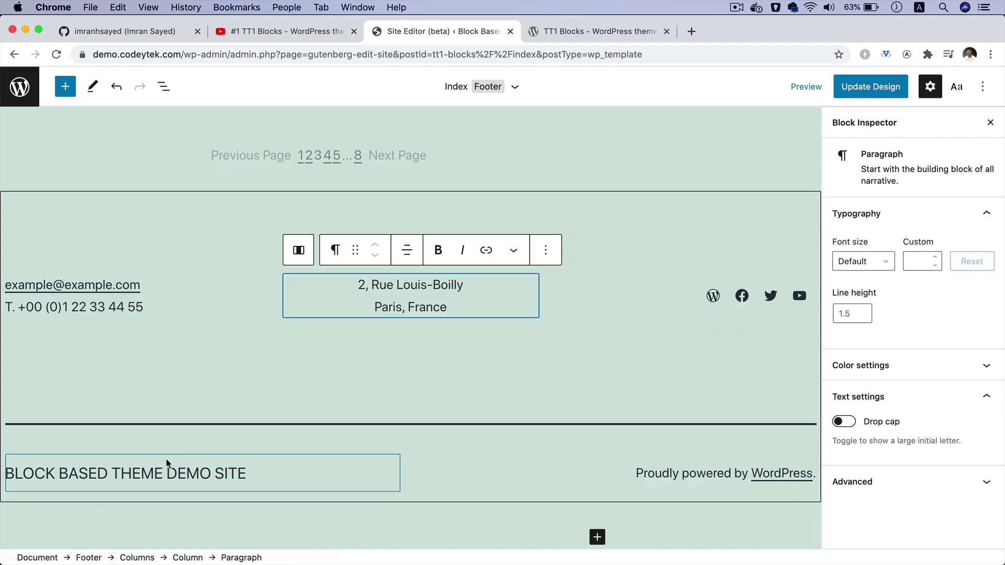
pyautogui.click(167, 464)
pyautogui.scroll(15, 168, 465)
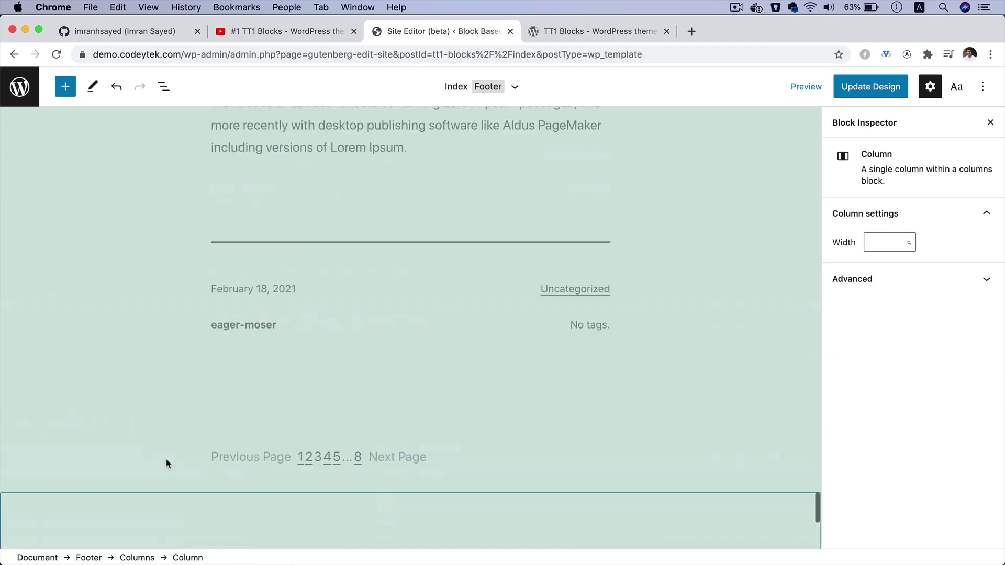
pyautogui.scroll(15, 167, 464)
# Step: Insert a Post Featured Image block below the Hello world! post title and check the posts
pyautogui.click(491, 434)
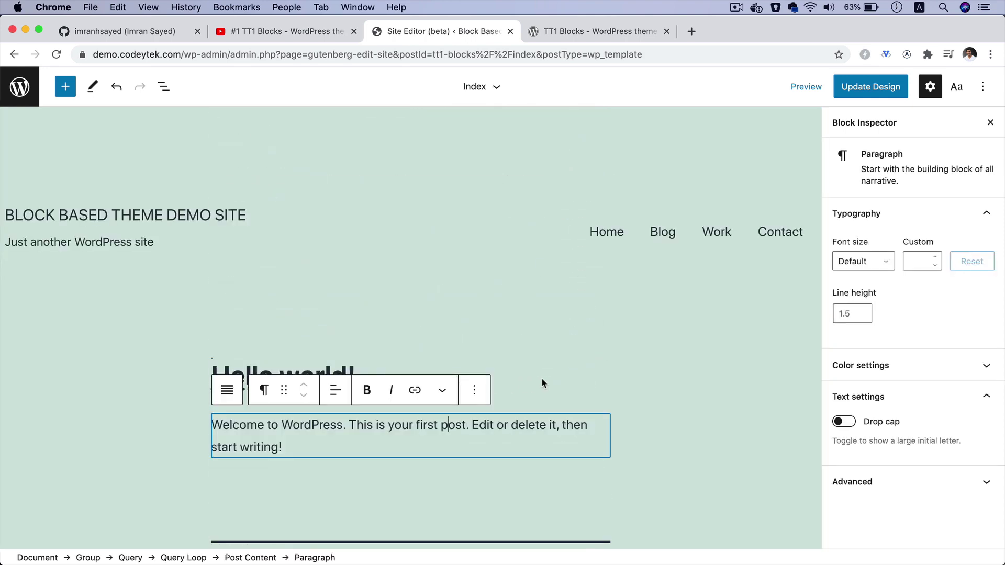
pyautogui.click(556, 373)
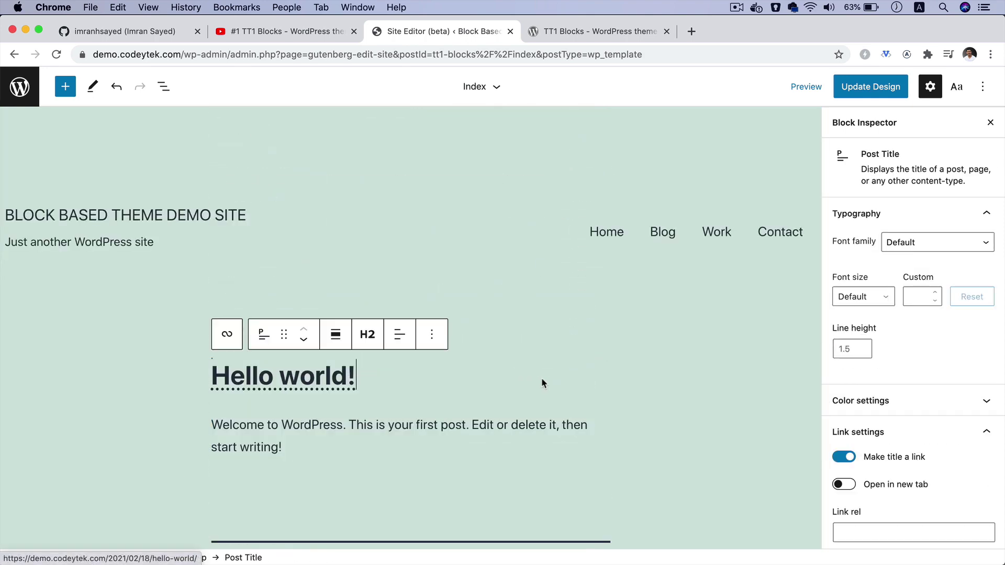
pyautogui.click(66, 85)
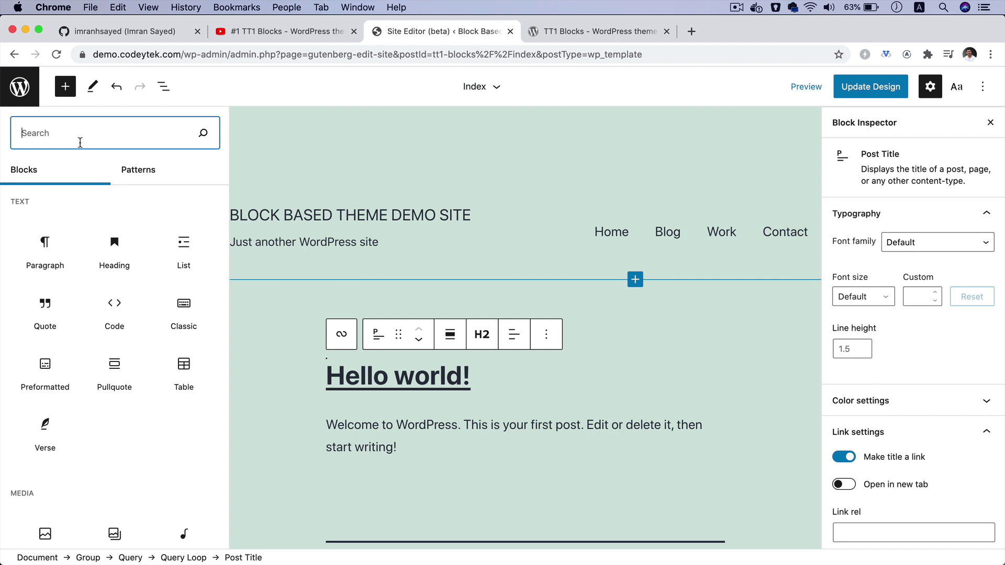
pyautogui.write('featu')
pyautogui.moveTo(46, 215)
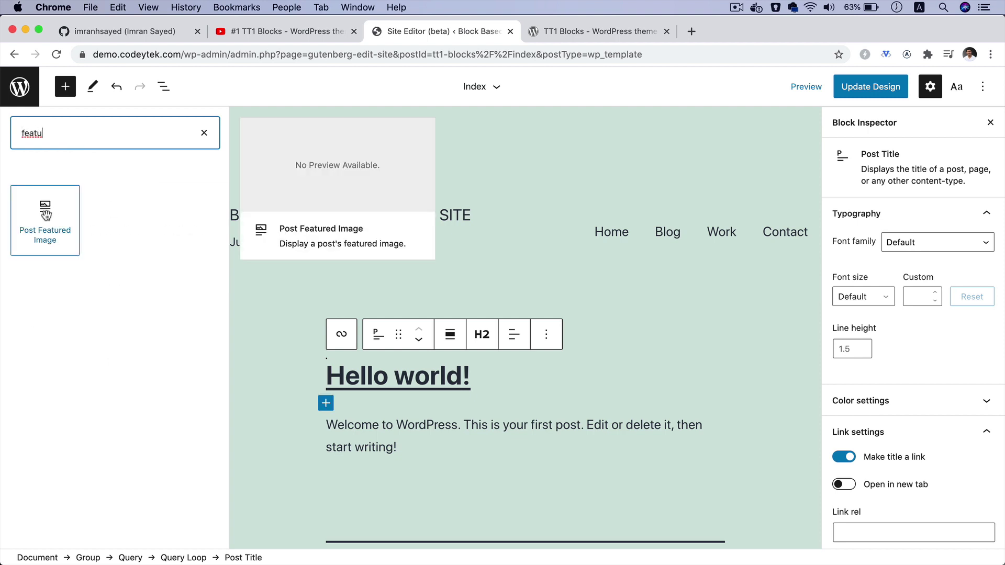
pyautogui.click(46, 215)
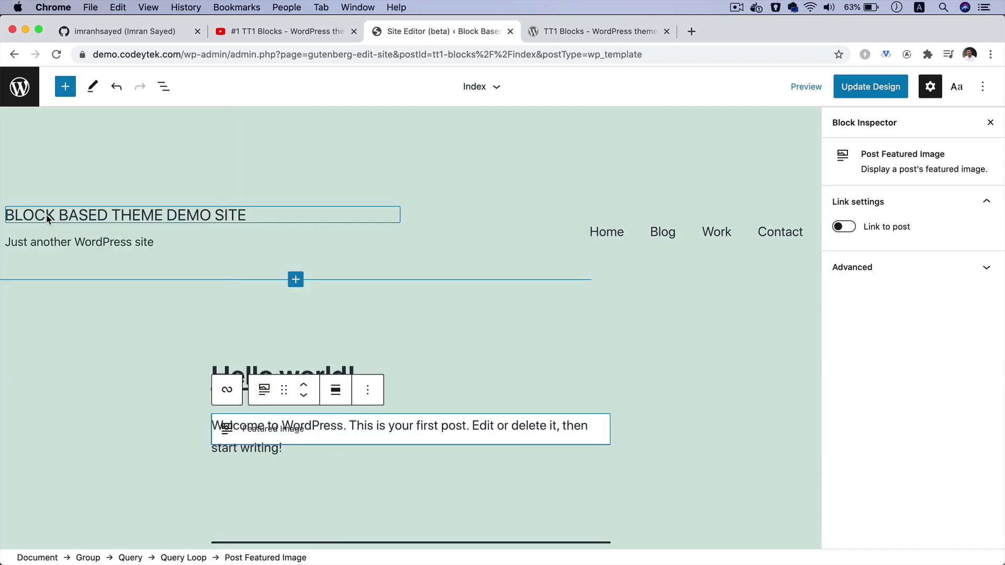
pyautogui.scroll(-3, 535, 437)
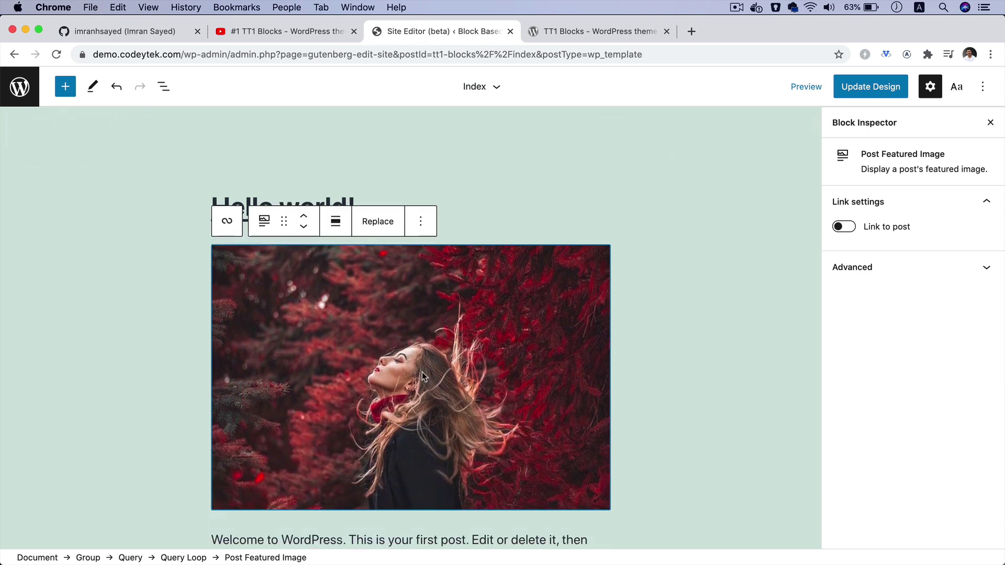
pyautogui.scroll(-10, 422, 372)
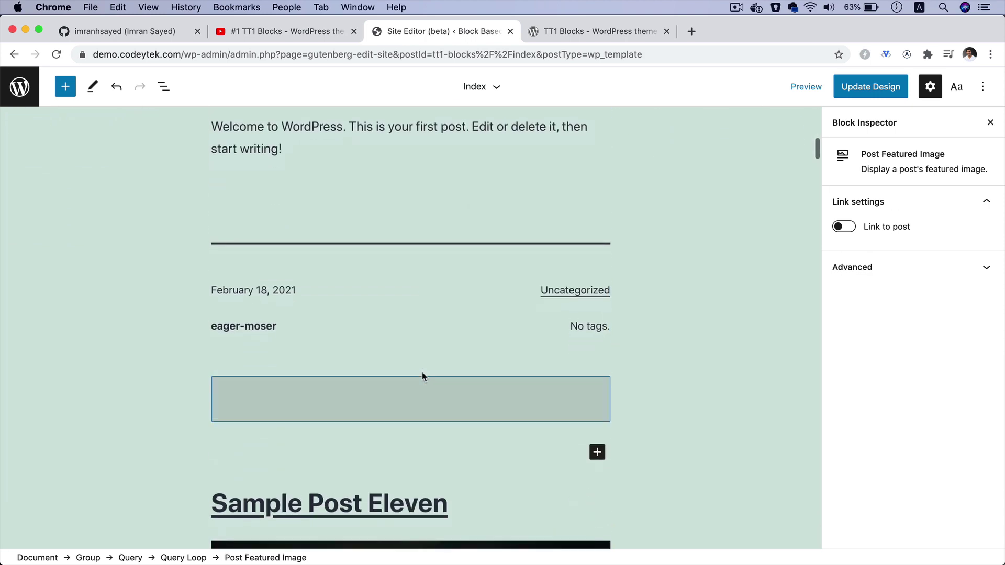
pyautogui.scroll(-15, 492, 314)
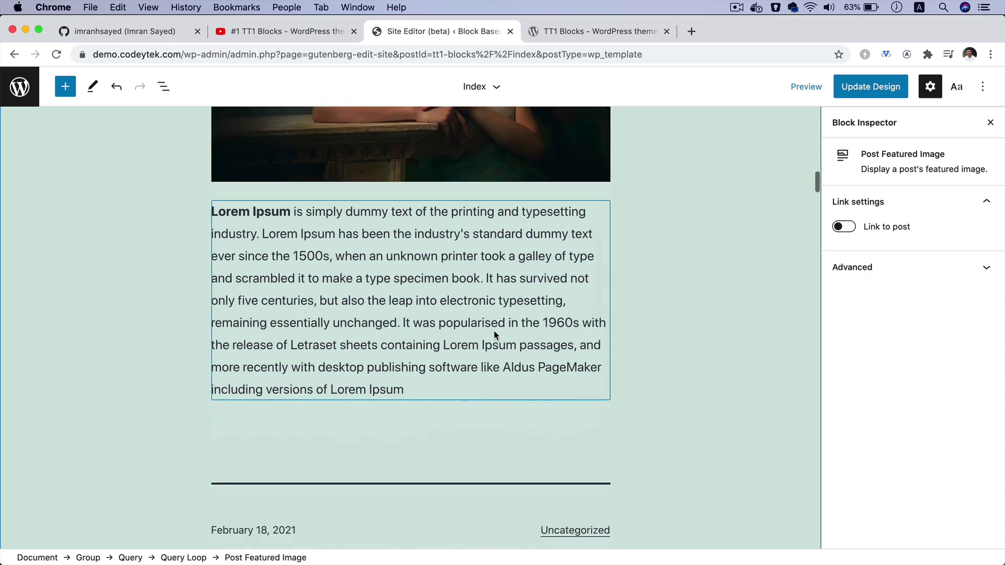
pyautogui.scroll(-10, 495, 335)
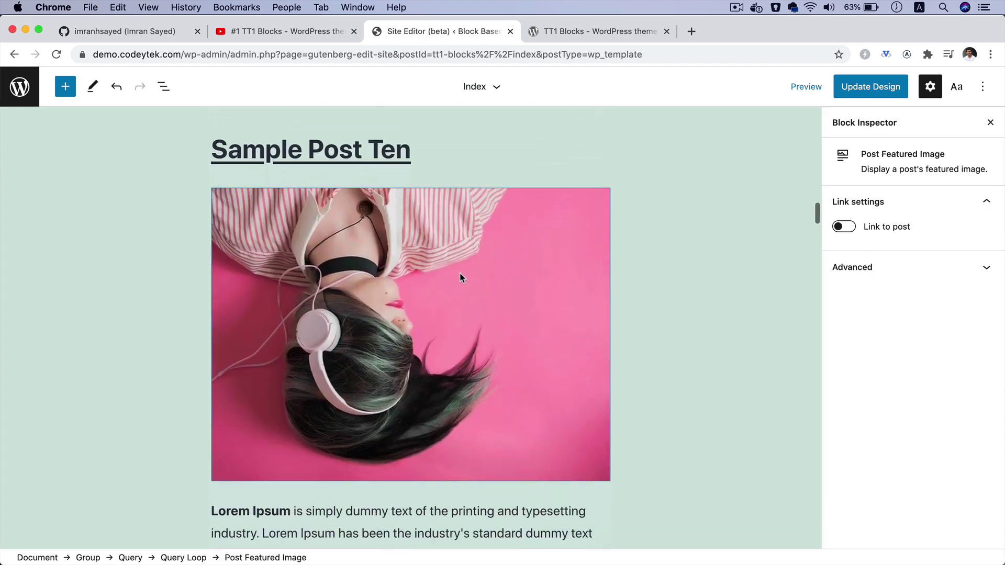
pyautogui.scroll(20, 513, 268)
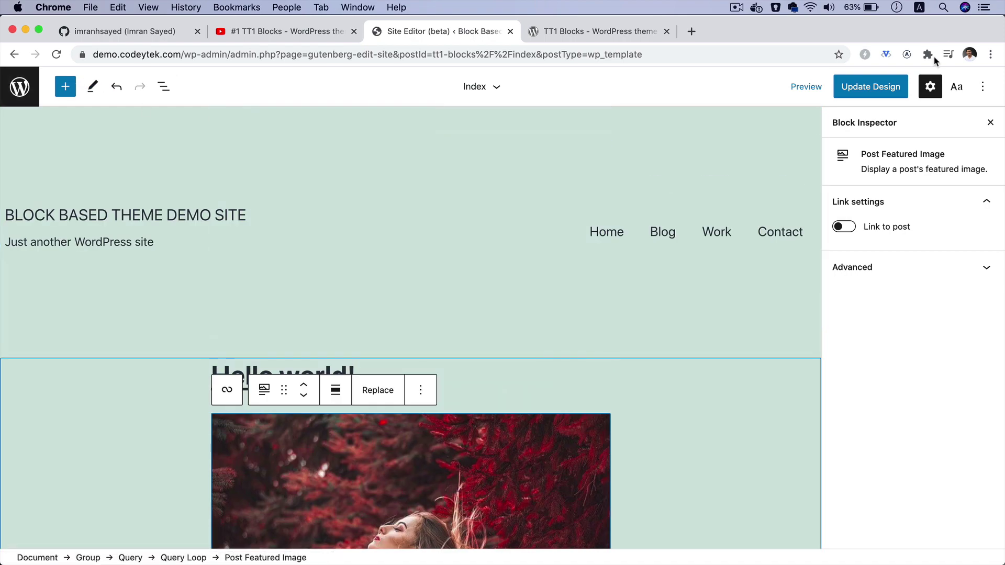
# Step: Review the Index and footer changes under Update Design and save both
pyautogui.click(888, 89)
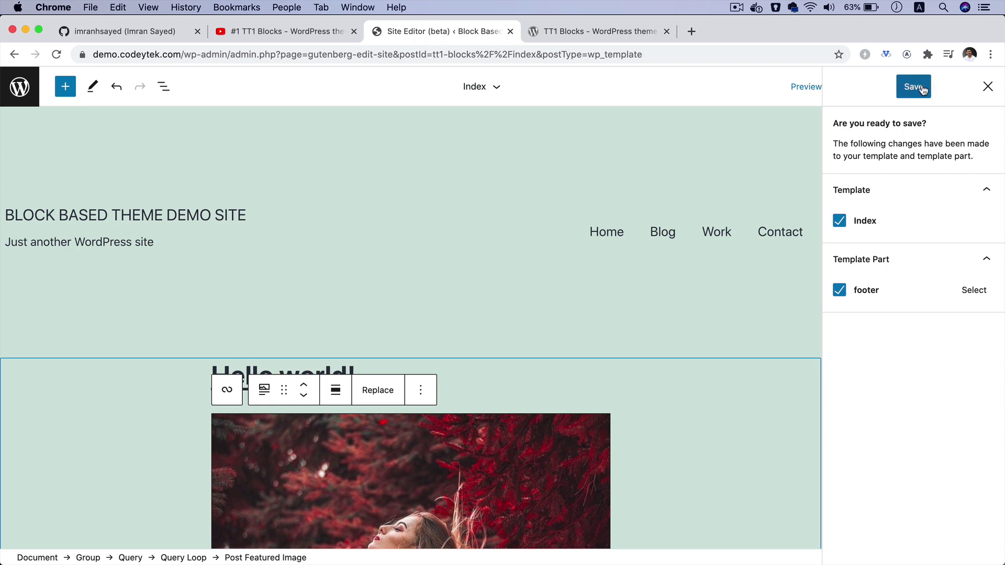
pyautogui.scroll(5, 879, 222)
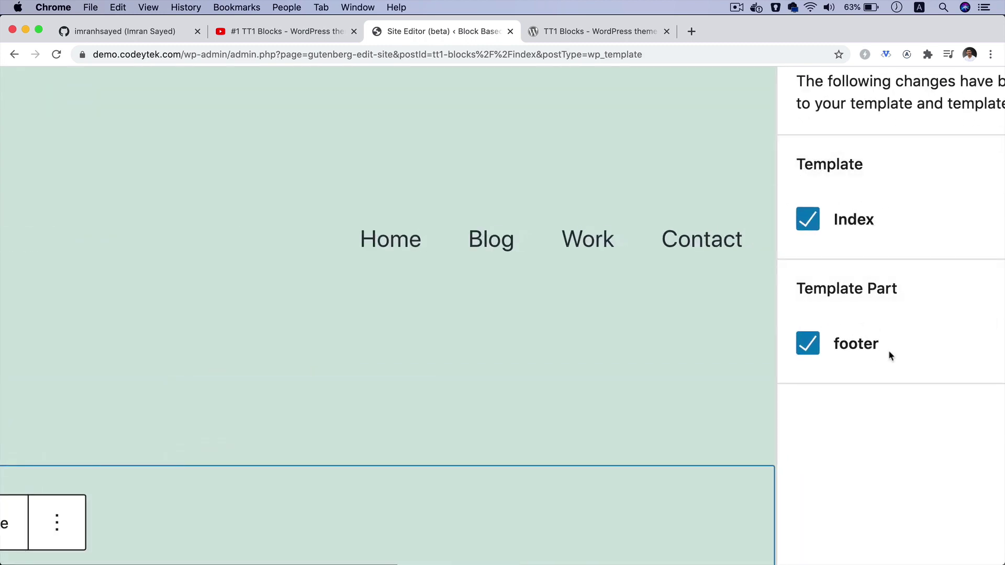
pyautogui.scroll(-5, 888, 352)
pyautogui.click(913, 86)
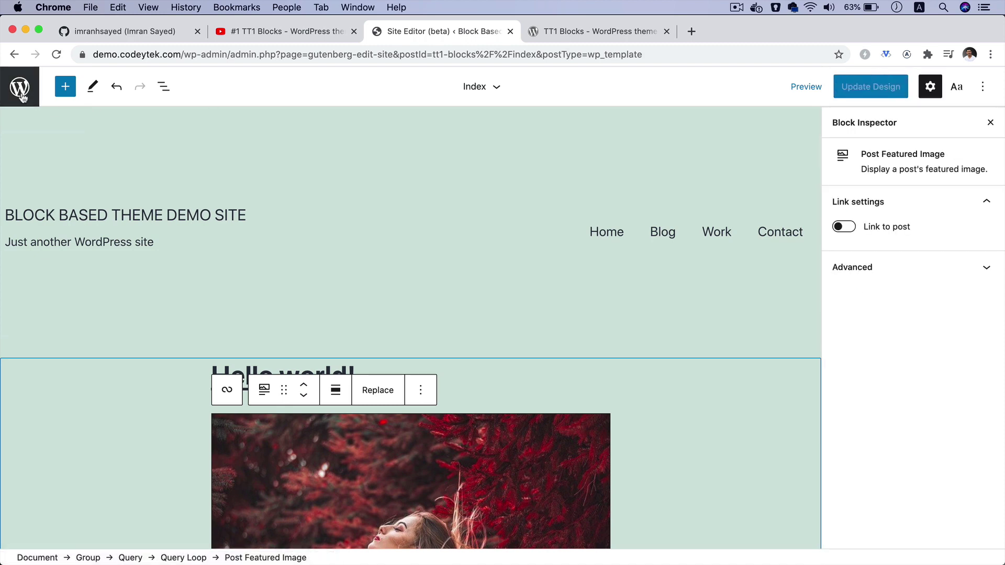
# Step: Go to the Dashboard and open the site's front page in a new tab
pyautogui.rightClick(21, 97)
pyautogui.press('Escape')
pyautogui.click(14, 91)
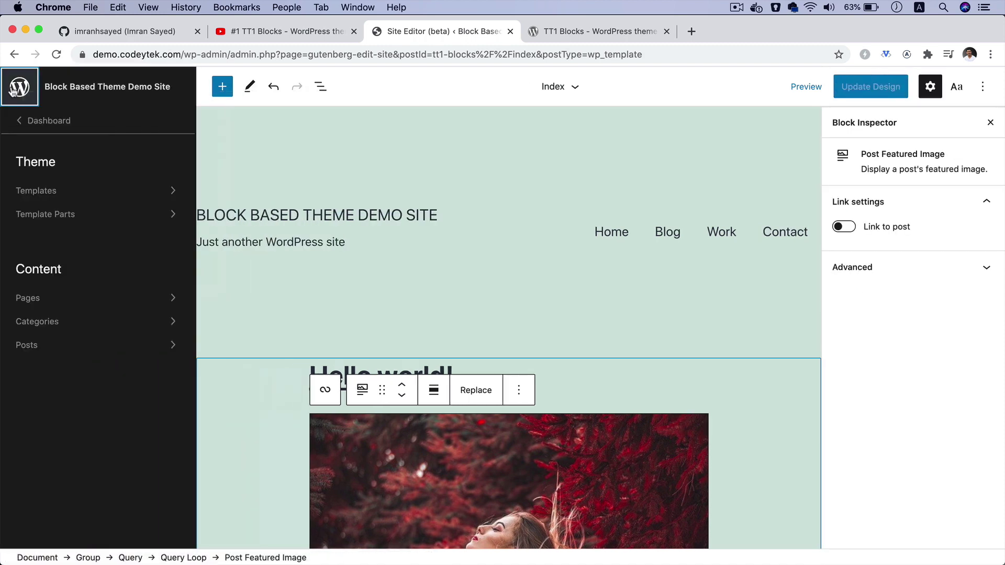
pyautogui.click(44, 122)
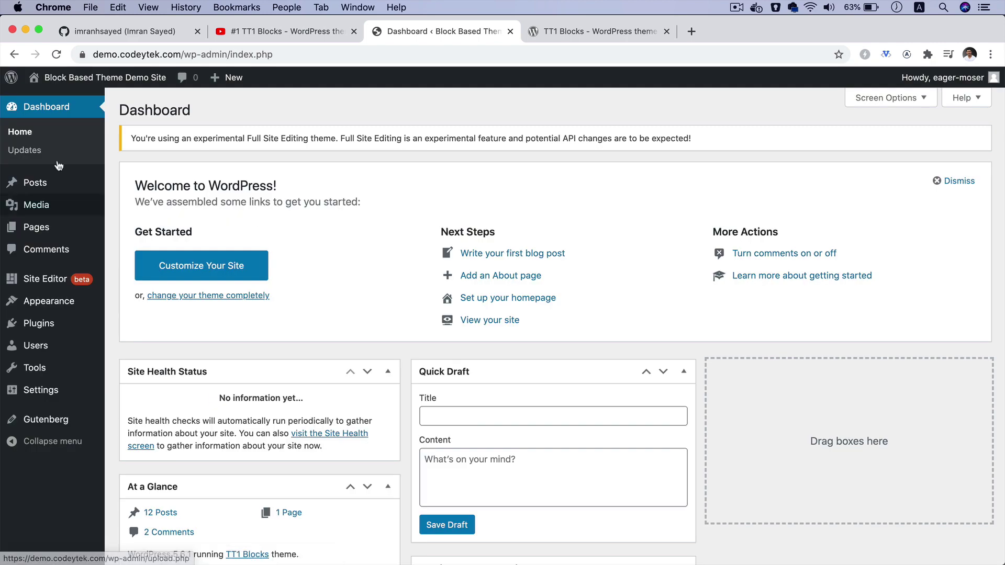
pyautogui.rightClick(61, 83)
pyautogui.click(73, 84)
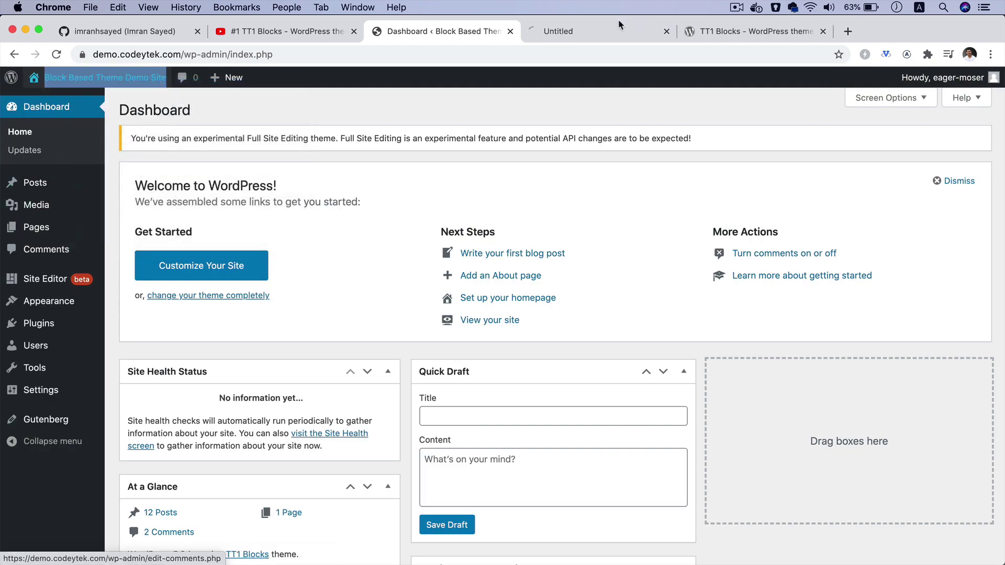
pyautogui.click(580, 39)
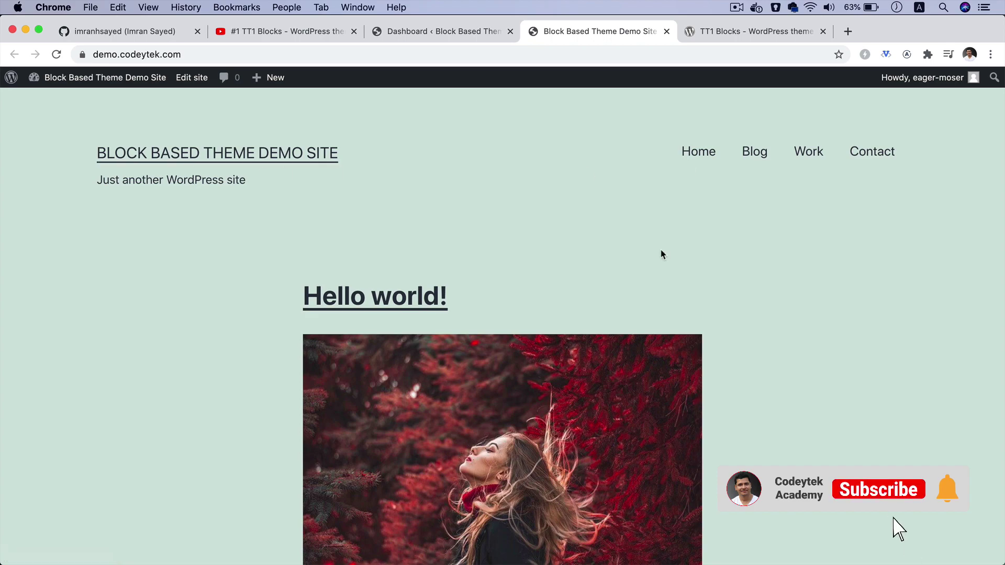
# Step: Scroll the home page posts, open Sample Post Four, and return to the list
pyautogui.scroll(-20, 661, 253)
pyautogui.scroll(-10, 661, 253)
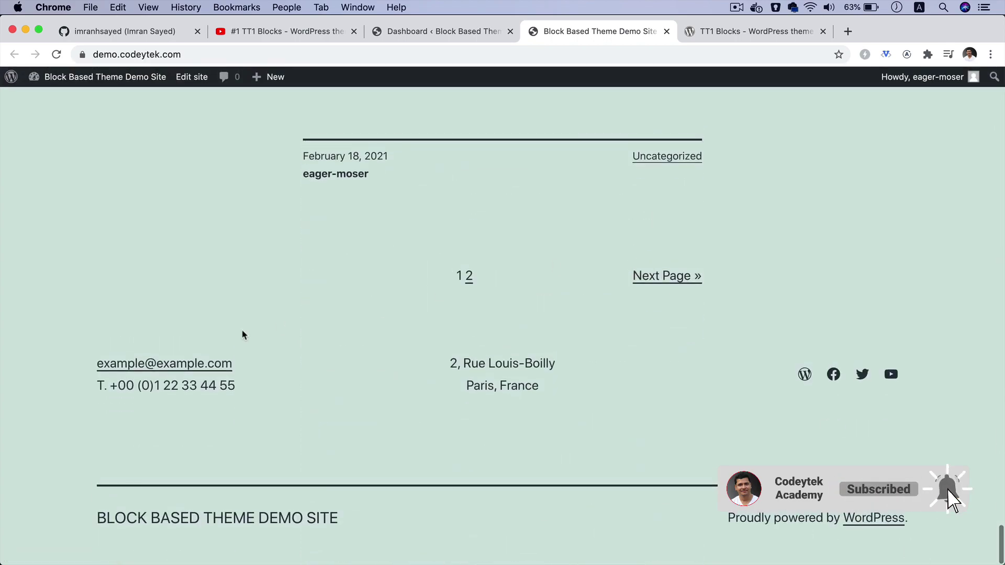
pyautogui.scroll(20, 613, 332)
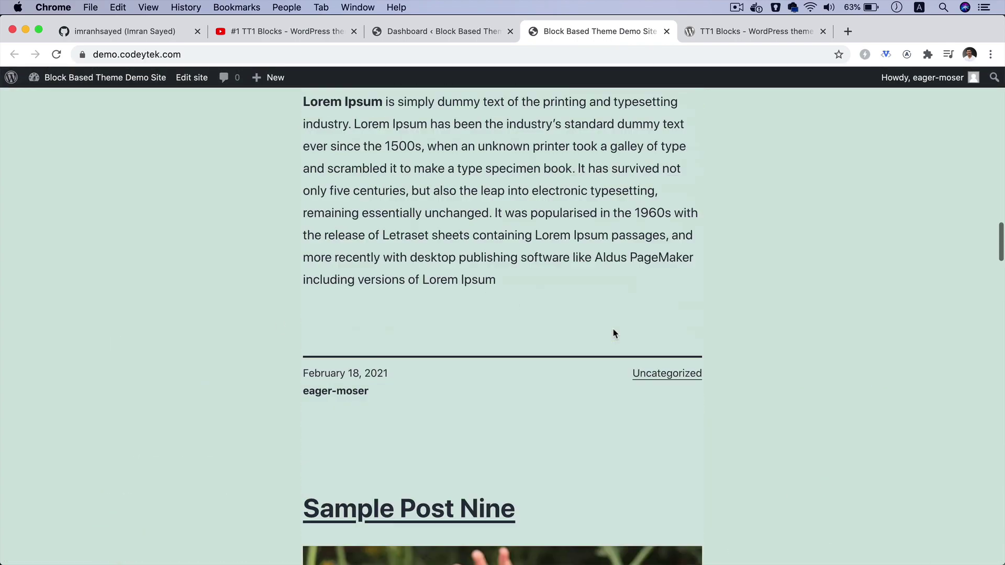
pyautogui.scroll(-3, 614, 329)
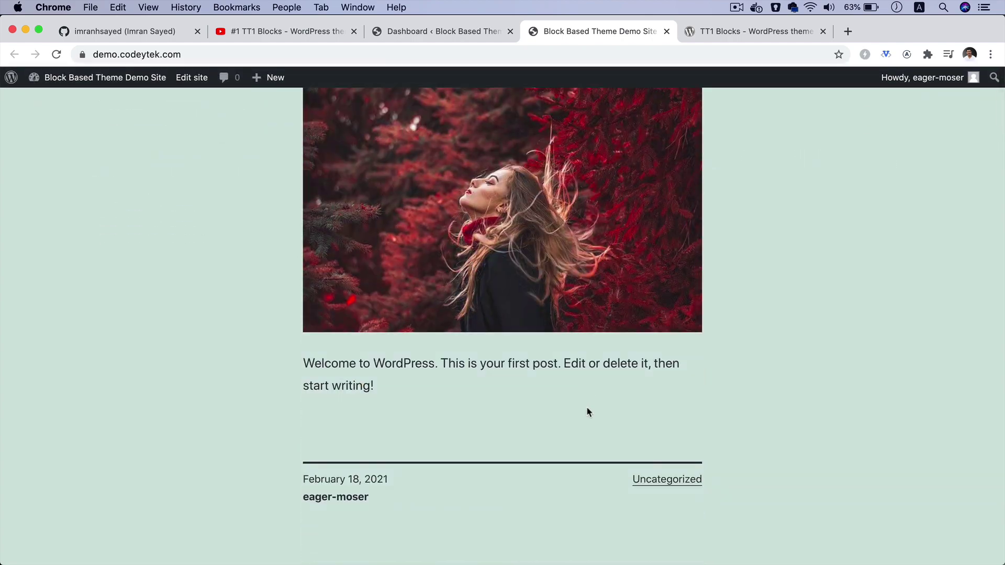
pyautogui.scroll(-10, 586, 411)
pyautogui.scroll(-20, 587, 411)
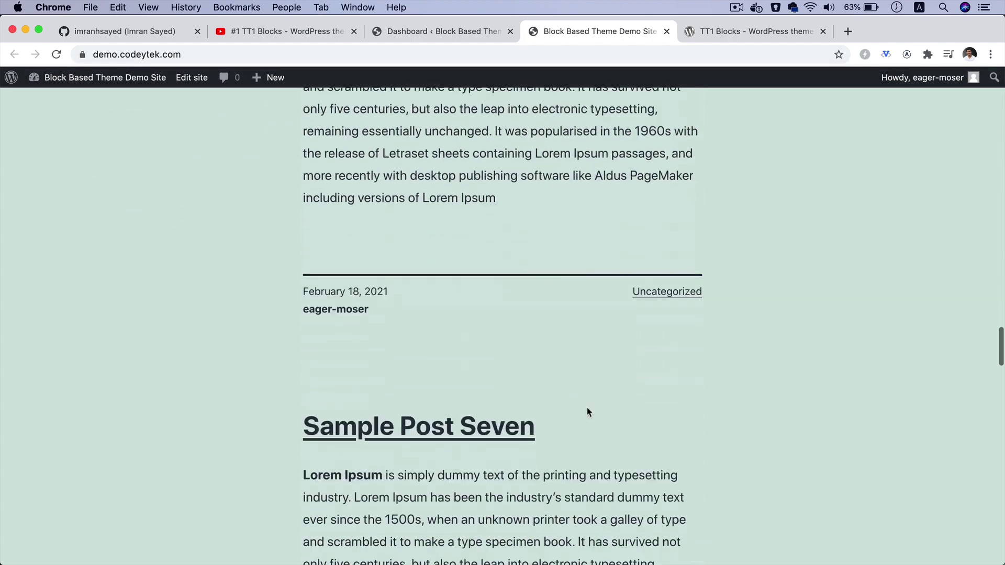
pyautogui.scroll(-3, 588, 408)
pyautogui.scroll(1, 588, 410)
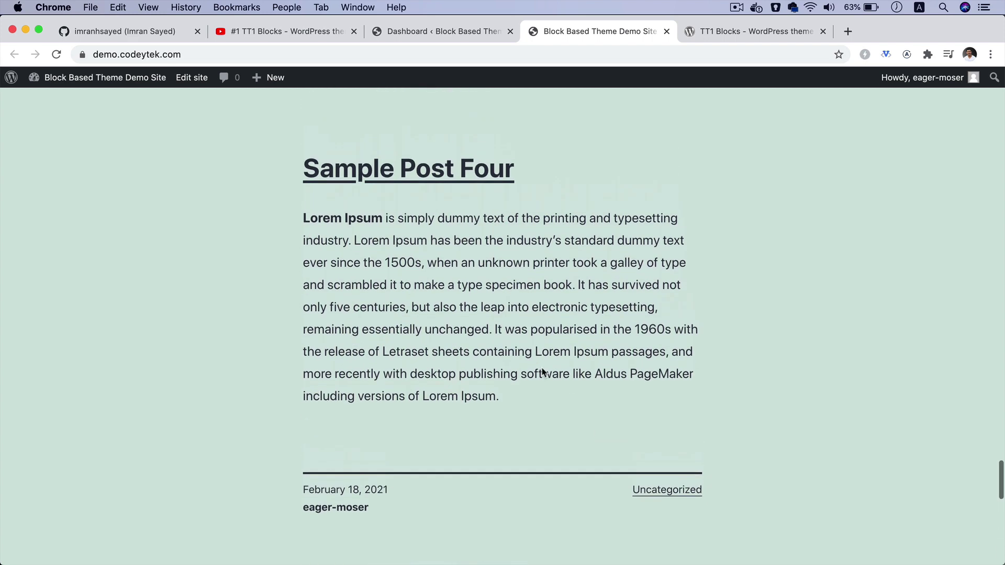
pyautogui.click(455, 181)
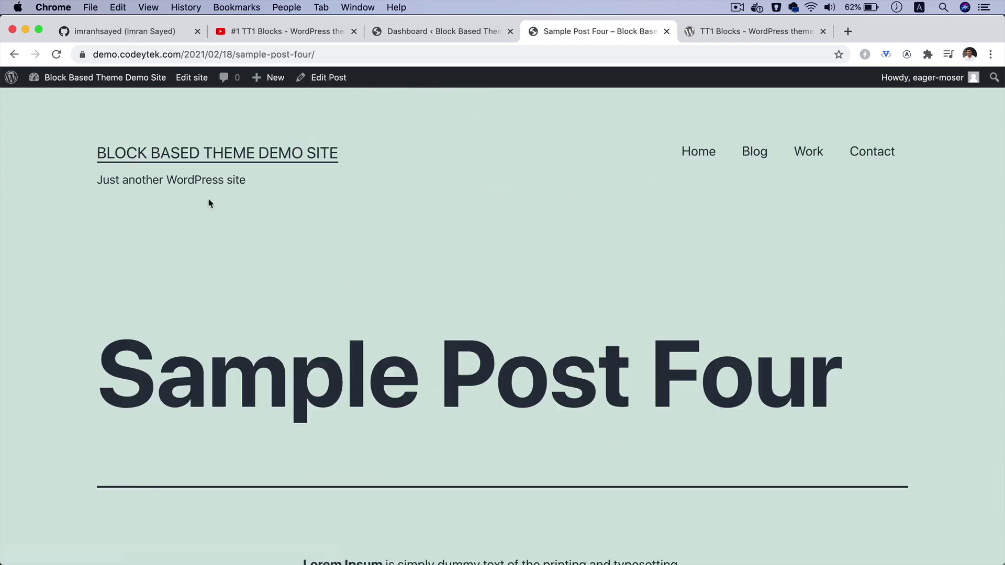
pyautogui.scroll(-8, 202, 298)
pyautogui.click(14, 54)
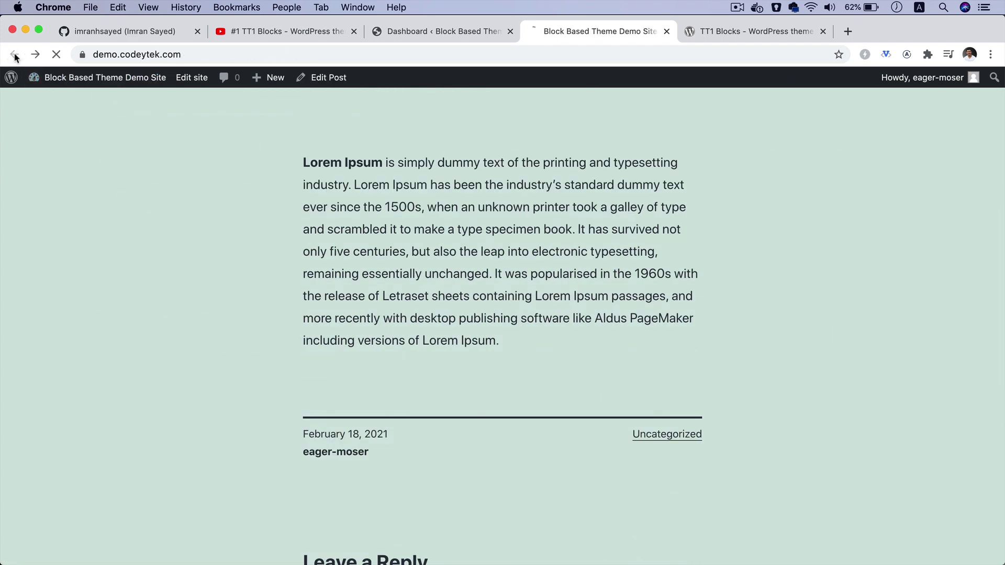
# Step: Check the /page/2/ posts, return to the first page, and reopen the Site Editor
pyautogui.scroll(-4, 529, 331)
pyautogui.scroll(-5, 529, 330)
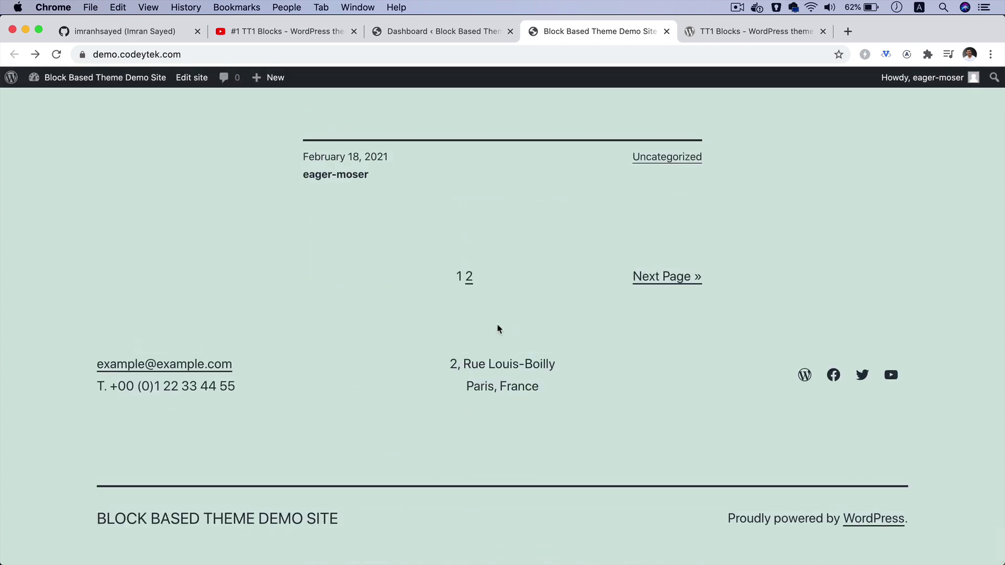
pyautogui.scroll(5, 467, 323)
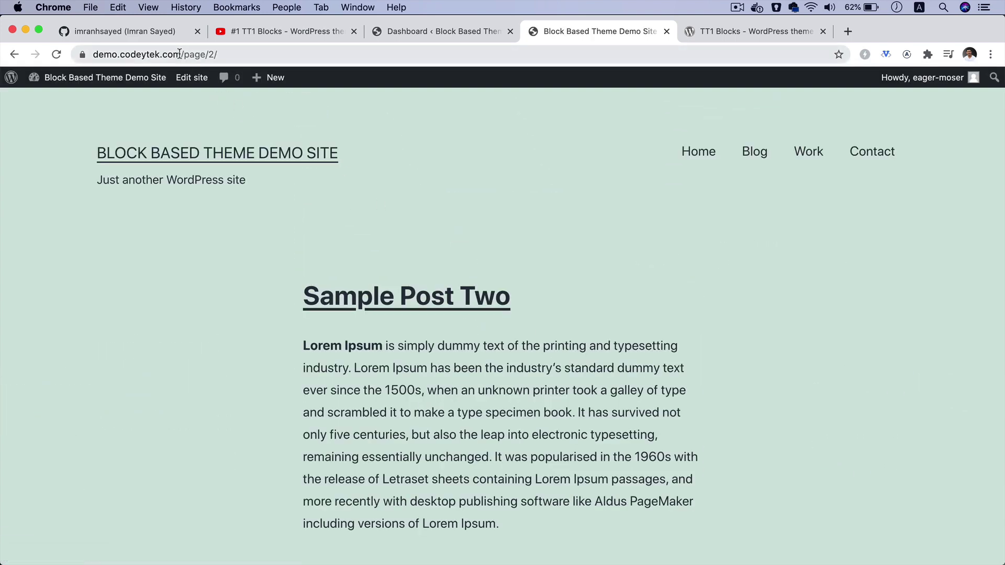
pyautogui.moveTo(179, 53); pyautogui.dragTo(219, 55)
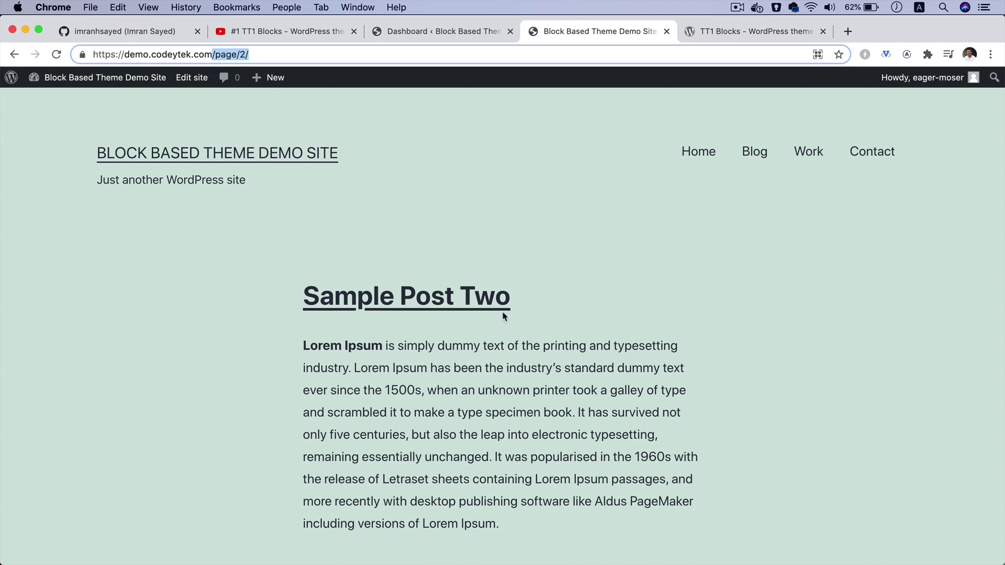
pyautogui.scroll(-15, 504, 315)
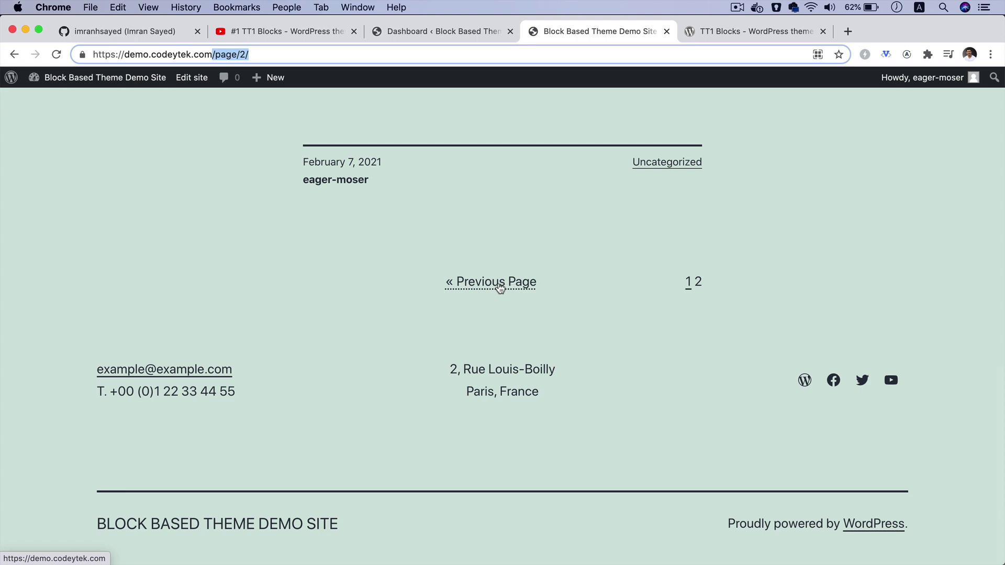
pyautogui.click(501, 289)
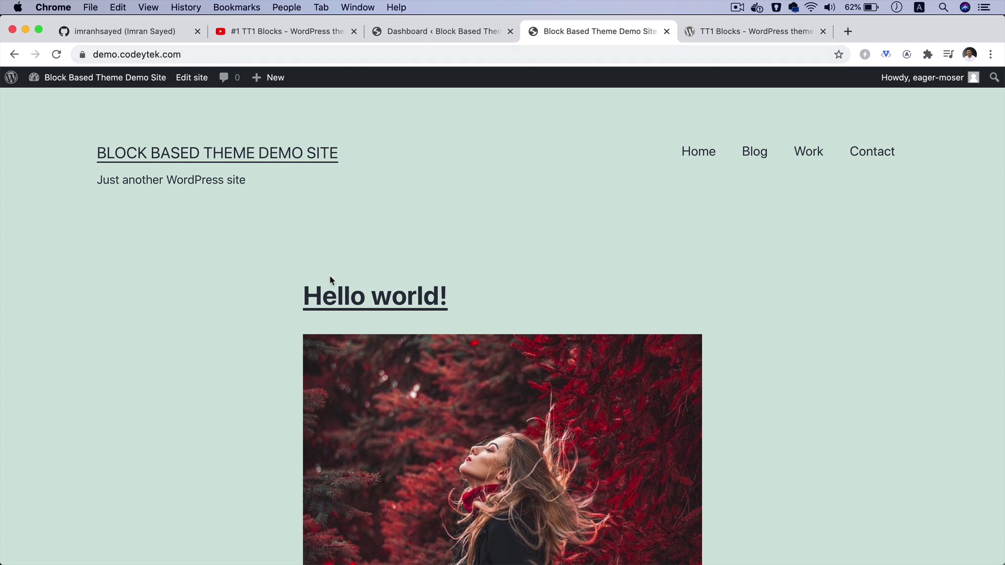
pyautogui.click(48, 82)
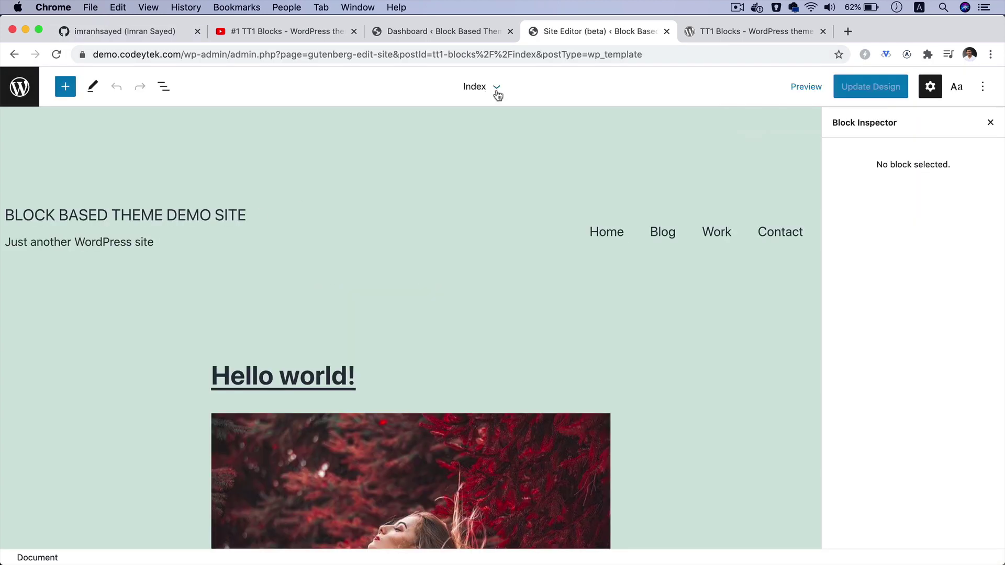
# Step: Browse the Pages and Posts template lists under Browse all templates, then open the 404 template
pyautogui.click(497, 88)
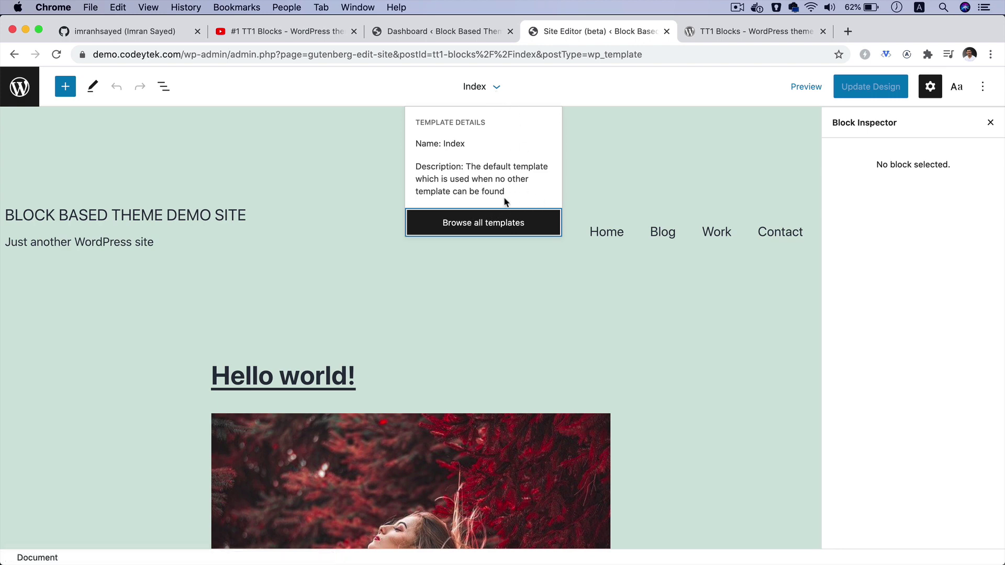
pyautogui.click(467, 226)
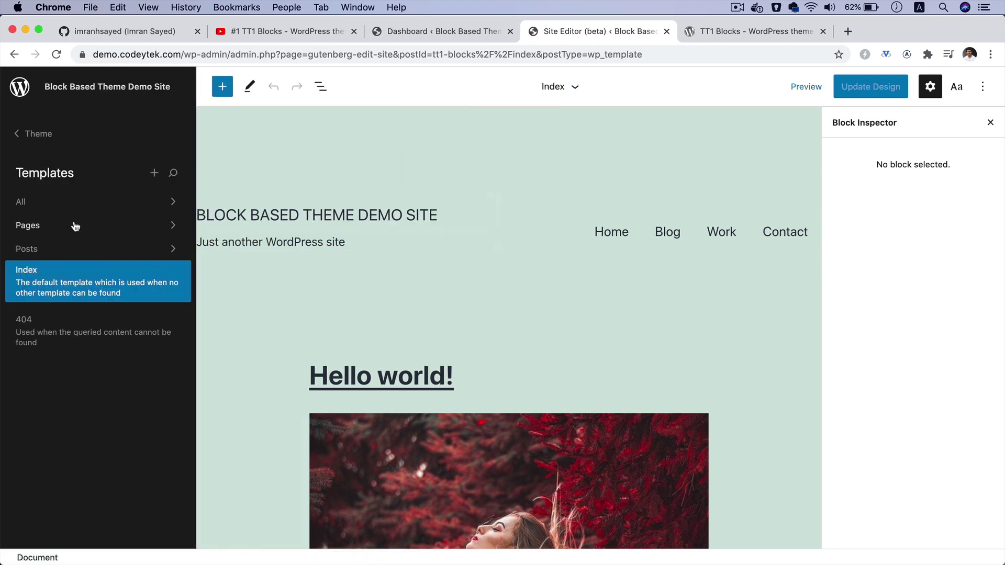
pyautogui.click(114, 226)
pyautogui.moveTo(89, 224)
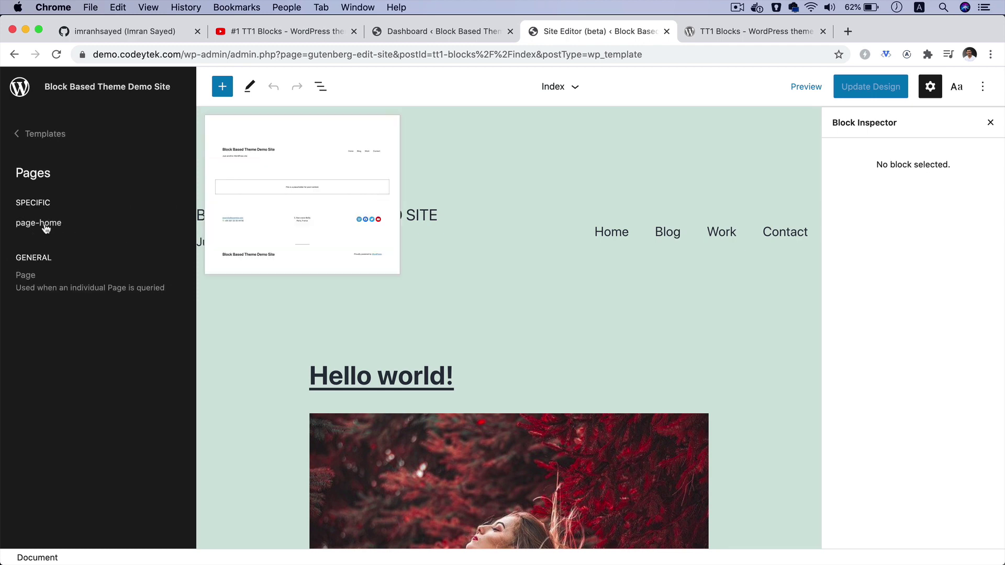
pyautogui.click(19, 145)
pyautogui.click(67, 252)
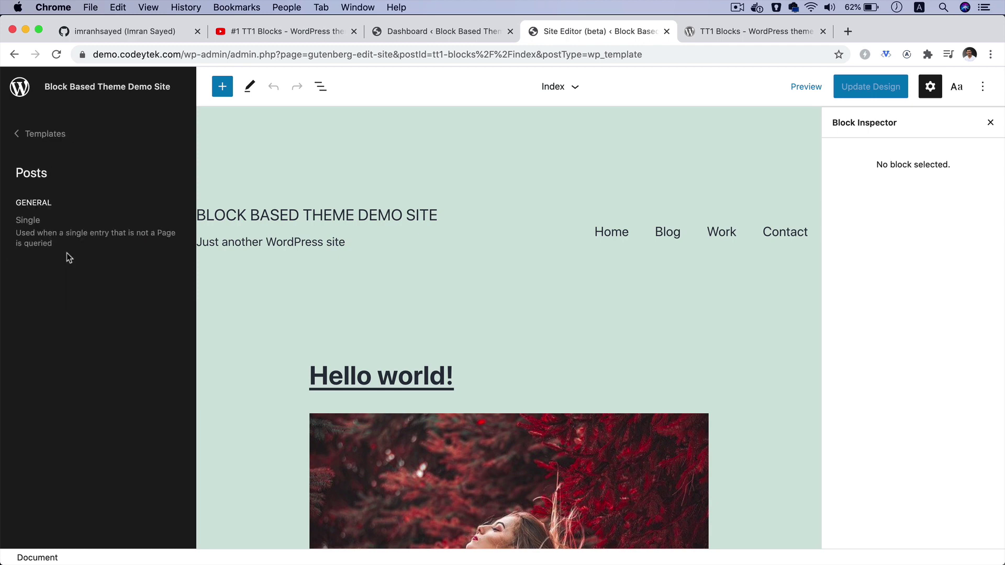
pyautogui.moveTo(64, 220)
pyautogui.click(14, 134)
pyautogui.moveTo(79, 332)
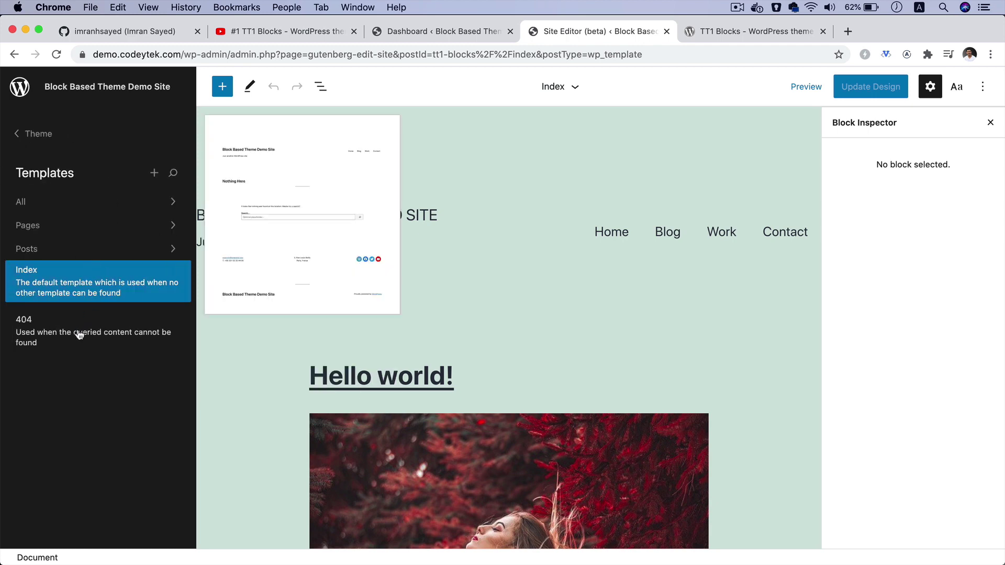
pyautogui.click(80, 335)
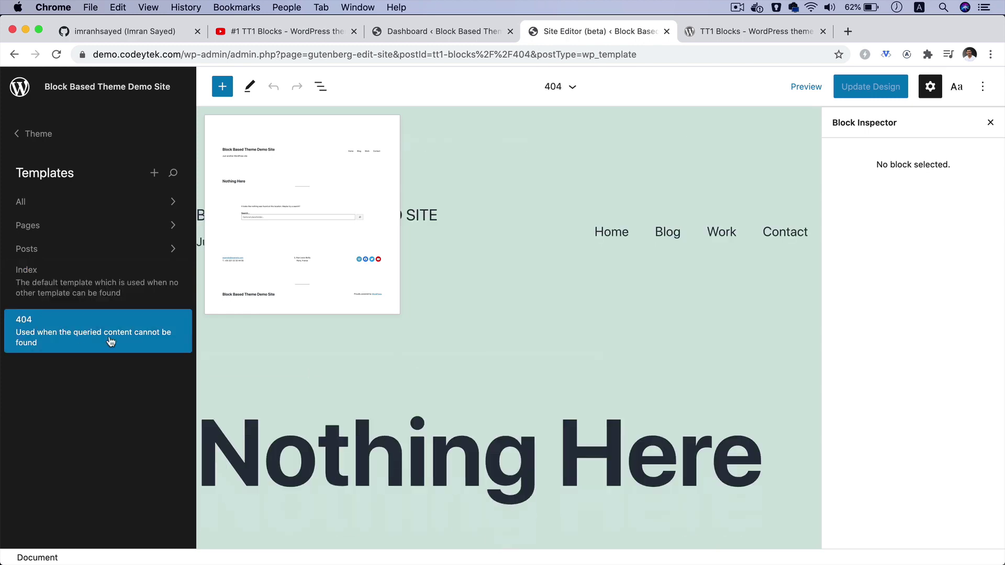
pyautogui.scroll(-8, 629, 346)
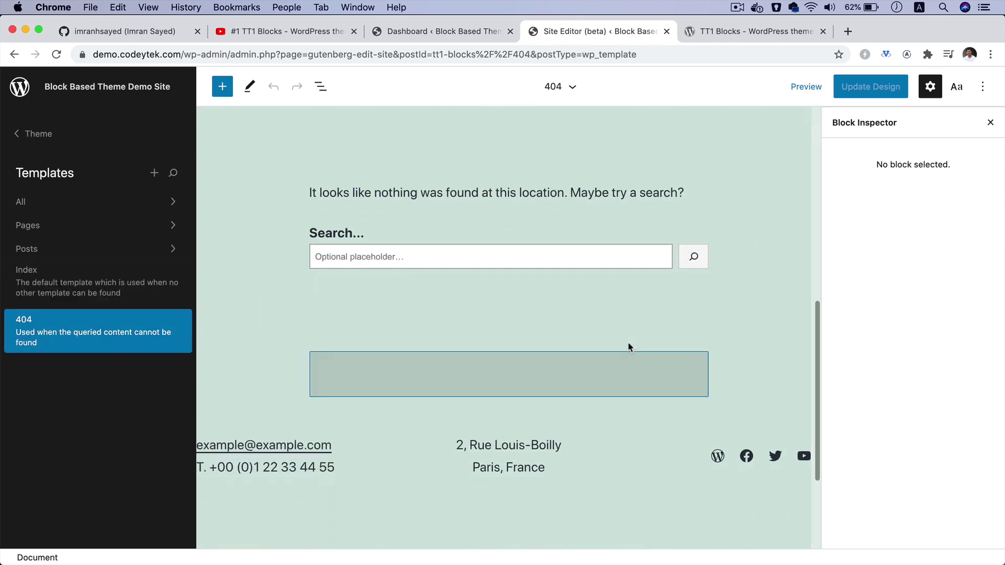
pyautogui.scroll(-3, 630, 347)
pyautogui.scroll(5, 630, 347)
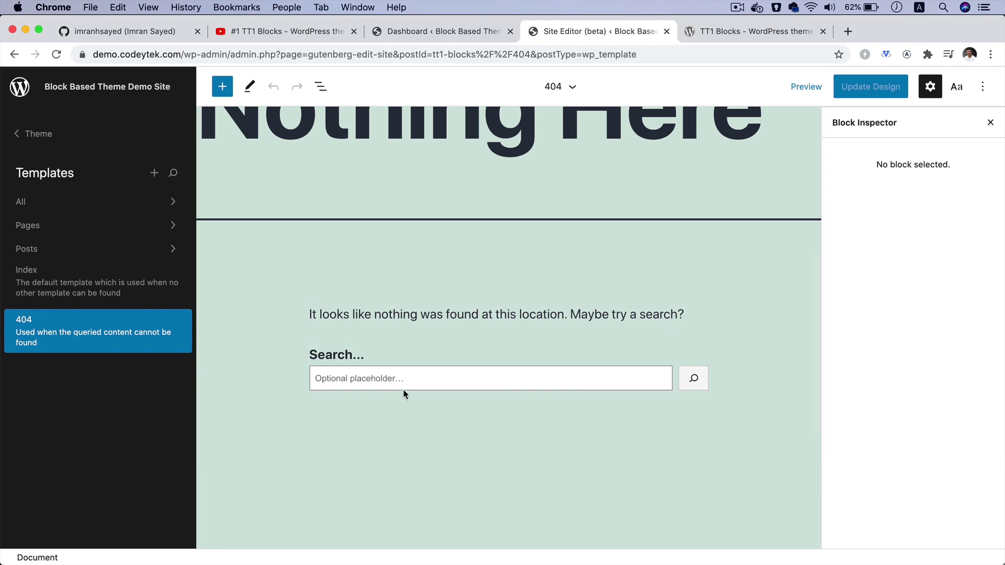
pyautogui.click(389, 381)
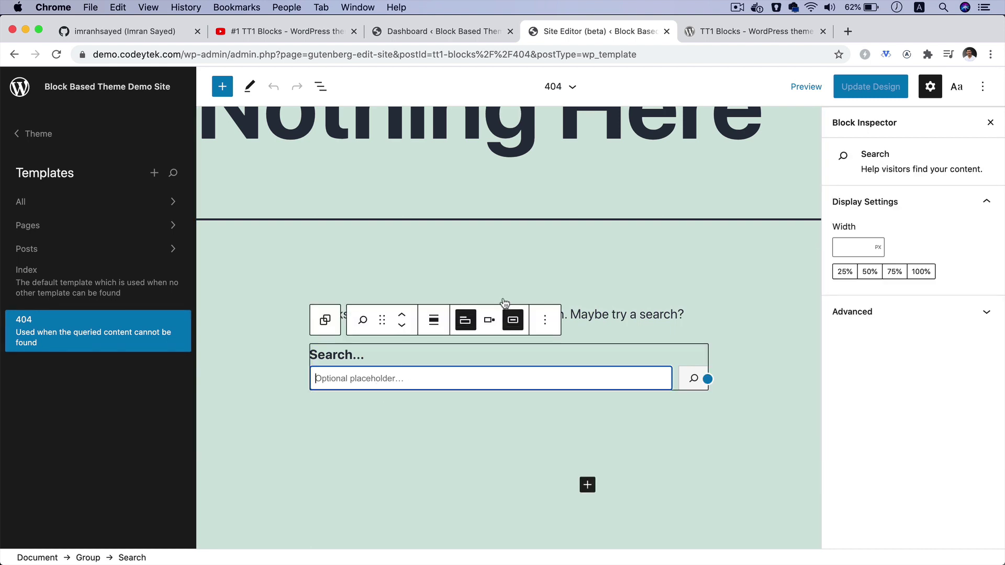
pyautogui.click(513, 313)
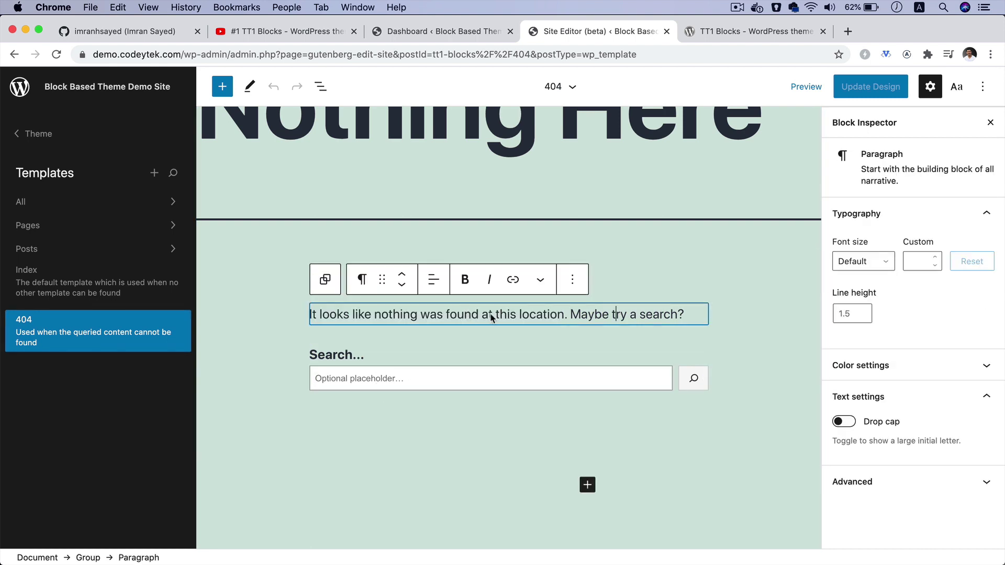
pyautogui.scroll(5, 492, 318)
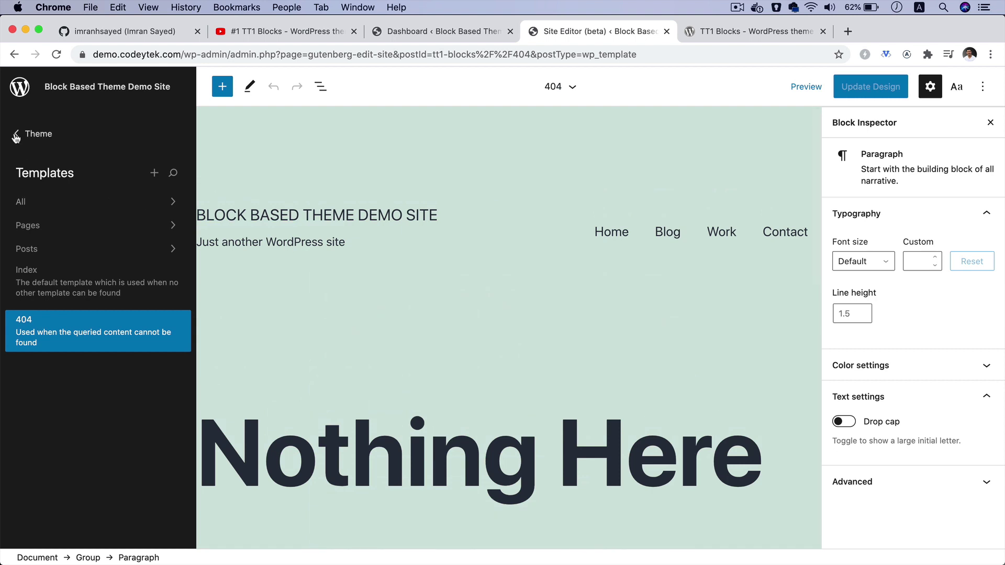
pyautogui.click(16, 137)
# Step: View the theme's footer and header template parts from the Template Parts list
pyautogui.click(64, 212)
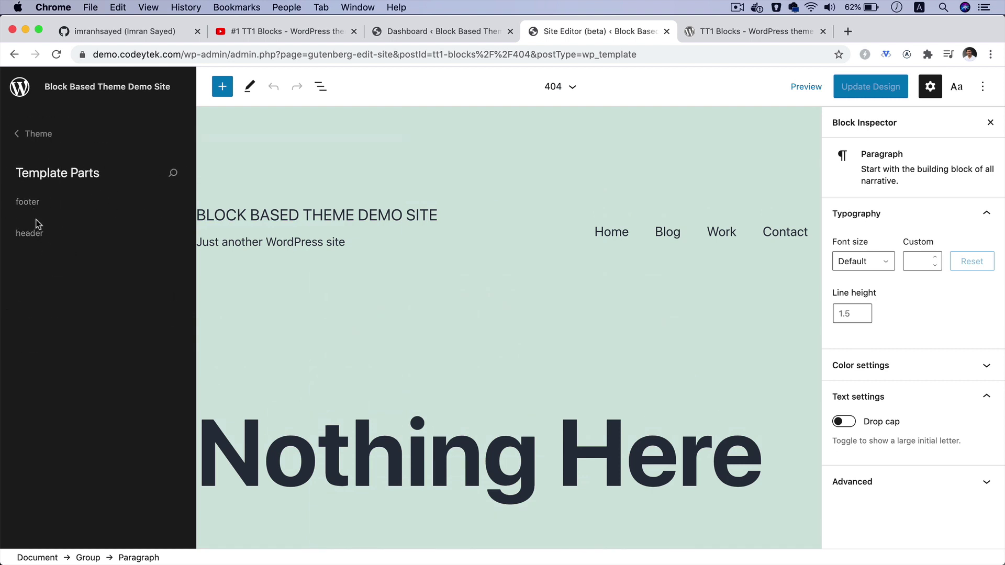
pyautogui.moveTo(36, 213)
pyautogui.click(69, 202)
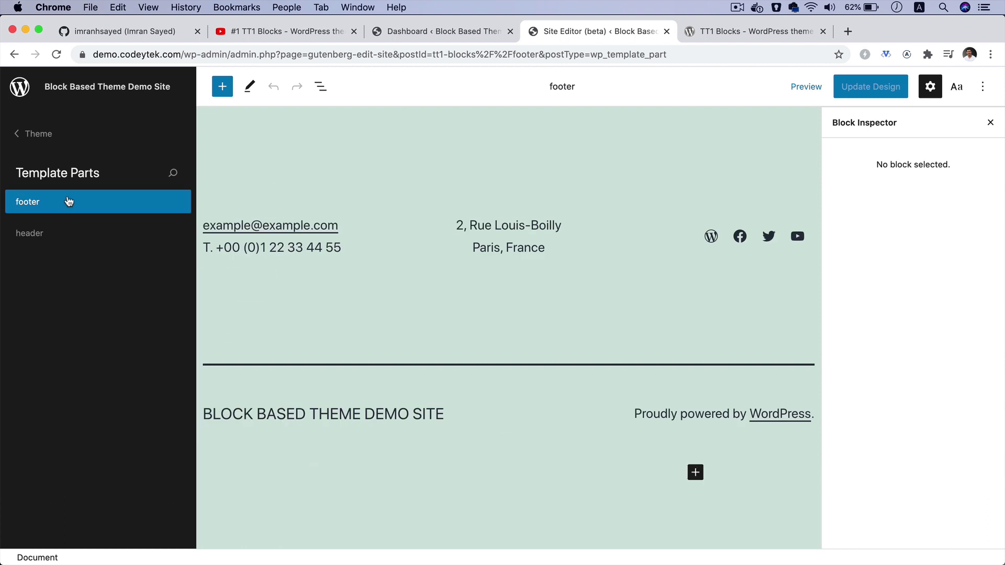
pyautogui.click(34, 231)
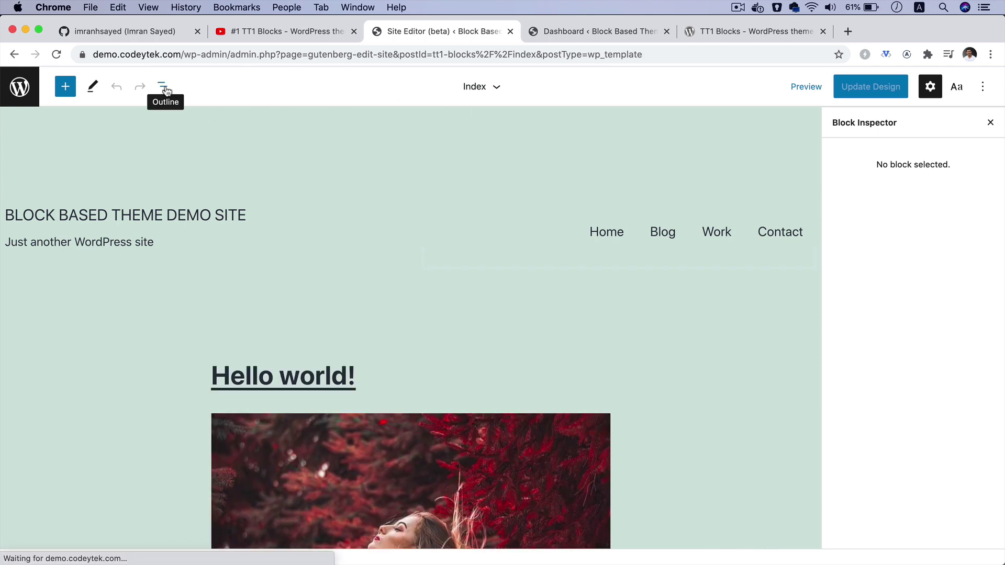
pyautogui.scroll(5, 166, 94)
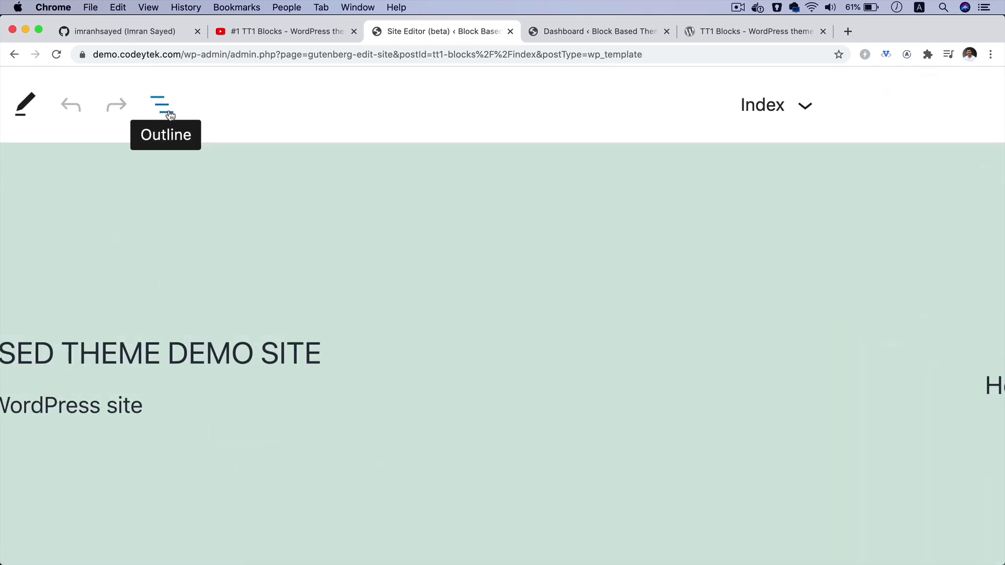
pyautogui.scroll(-5, 169, 114)
pyautogui.click(164, 87)
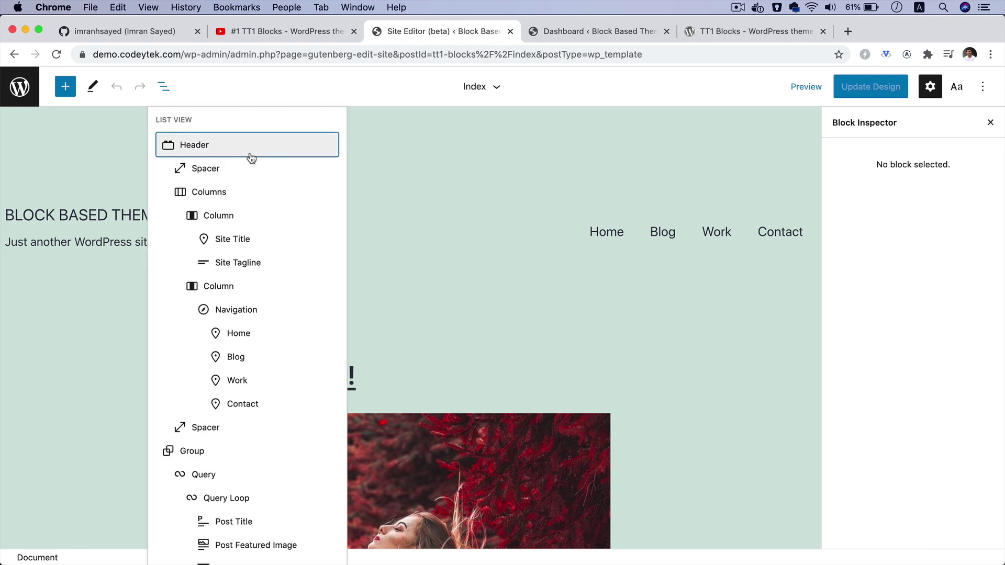
pyautogui.scroll(3, 252, 158)
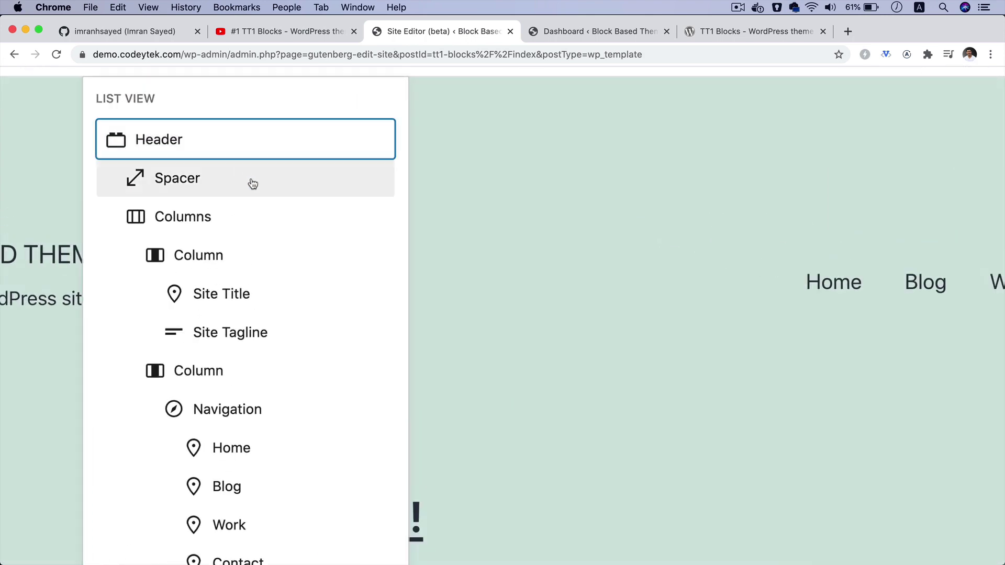
pyautogui.scroll(-3, 249, 184)
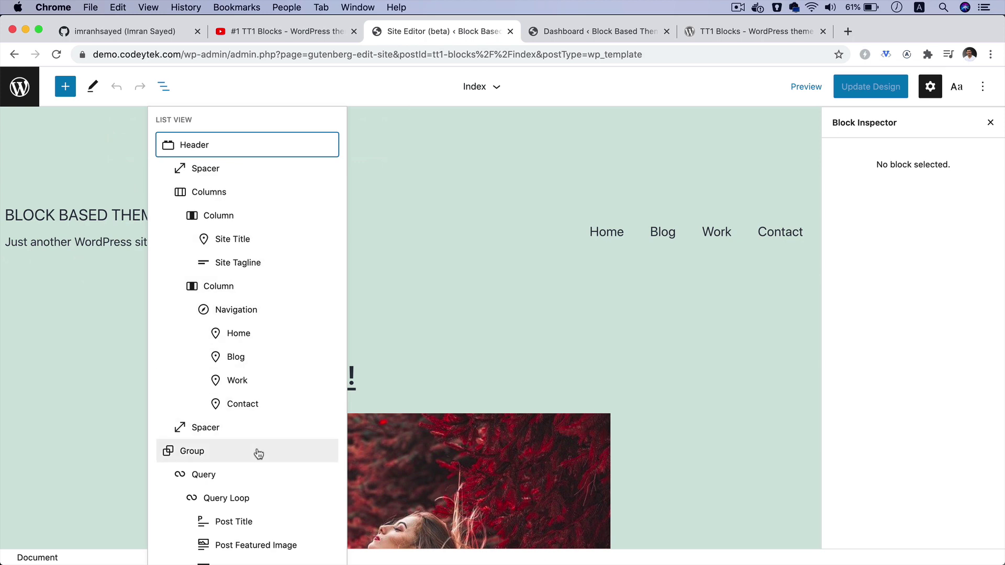
pyautogui.click(263, 485)
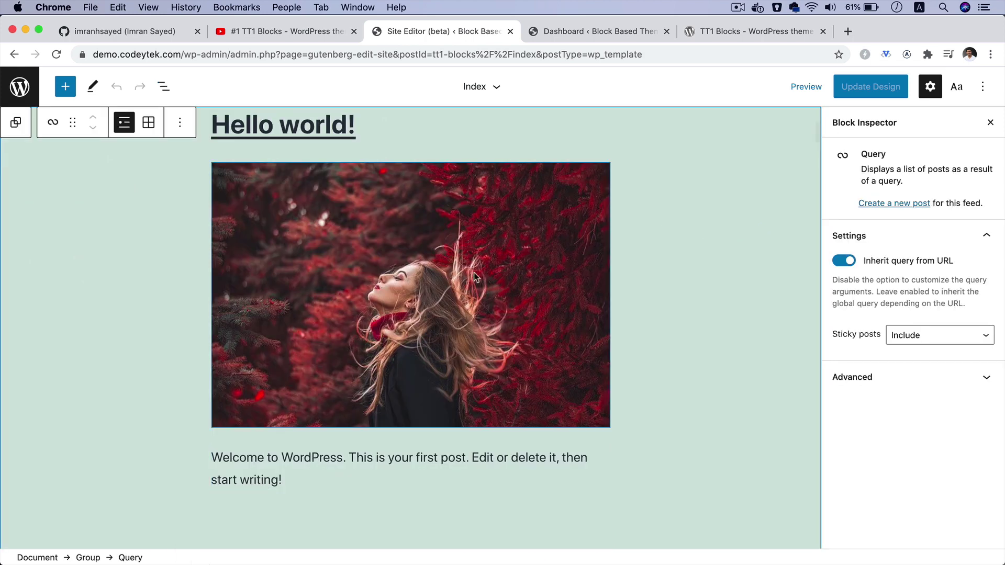
pyautogui.click(164, 87)
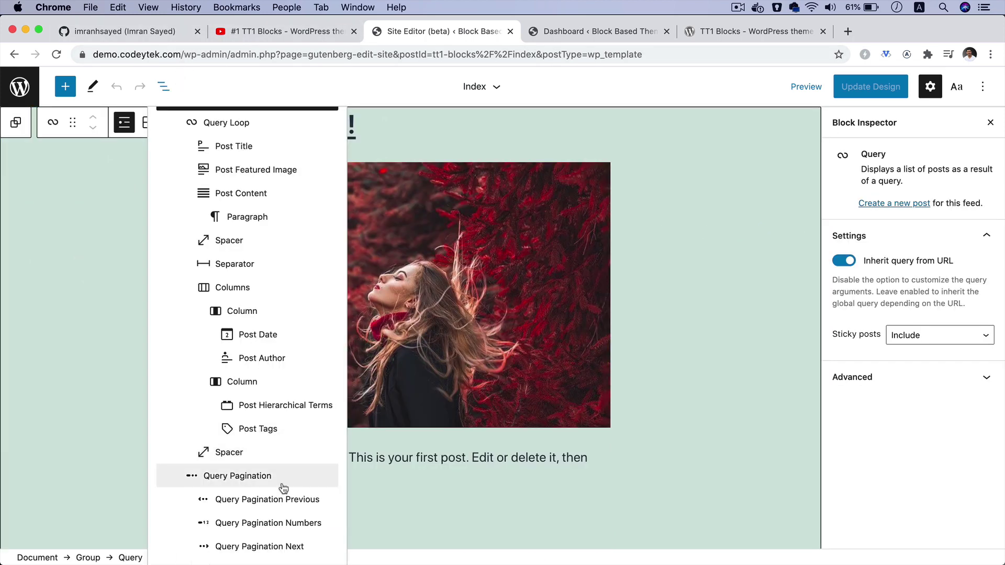
pyautogui.click(282, 484)
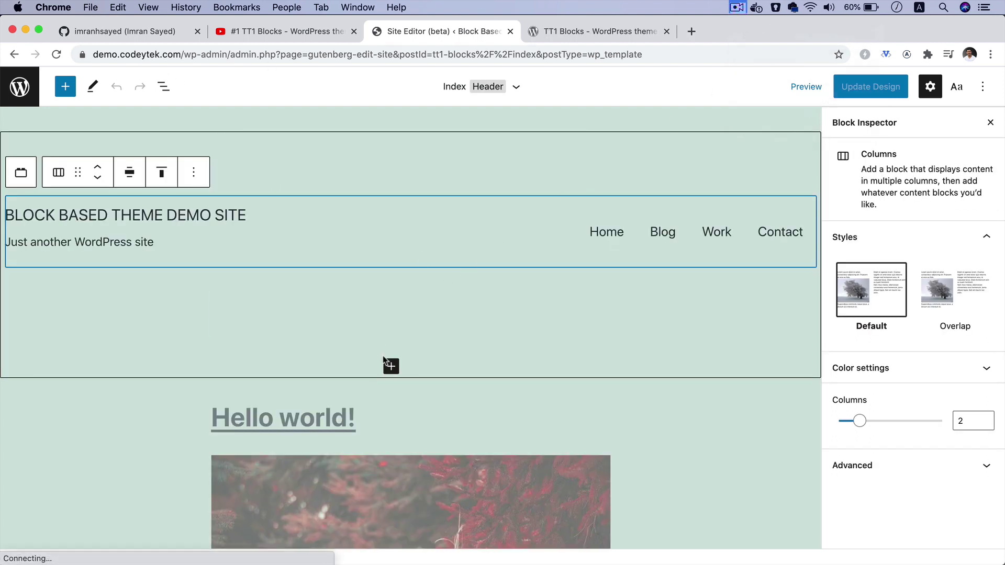
pyautogui.click(390, 369)
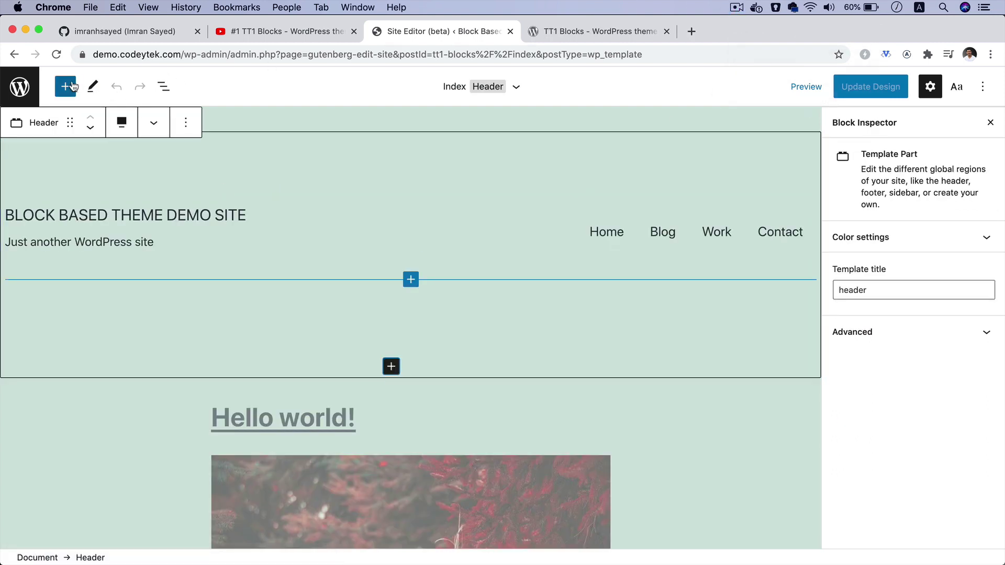
# Step: Insert the Overlapping Images block pattern at the top of the Index template
pyautogui.click(65, 86)
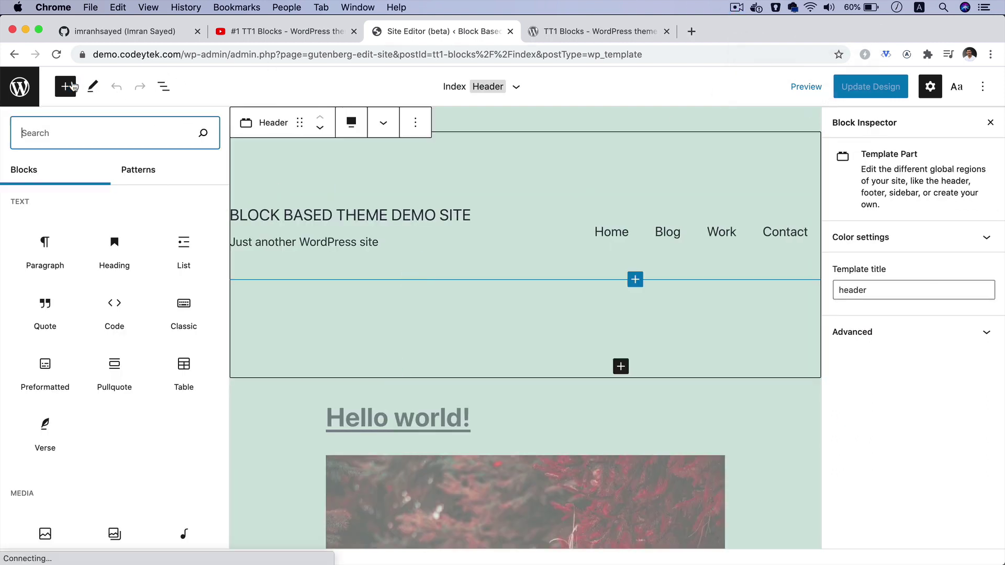
pyautogui.click(135, 175)
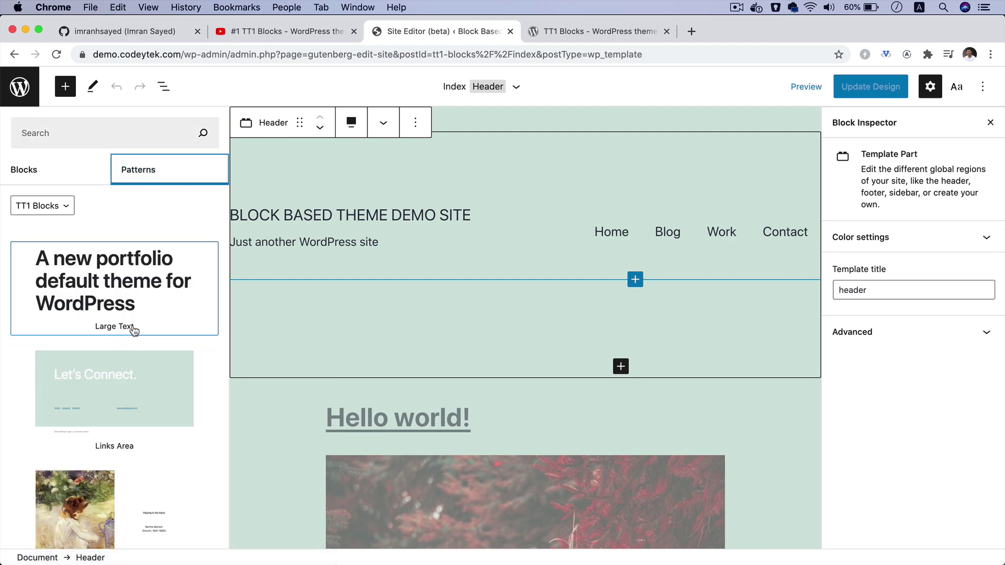
pyautogui.scroll(-5, 166, 408)
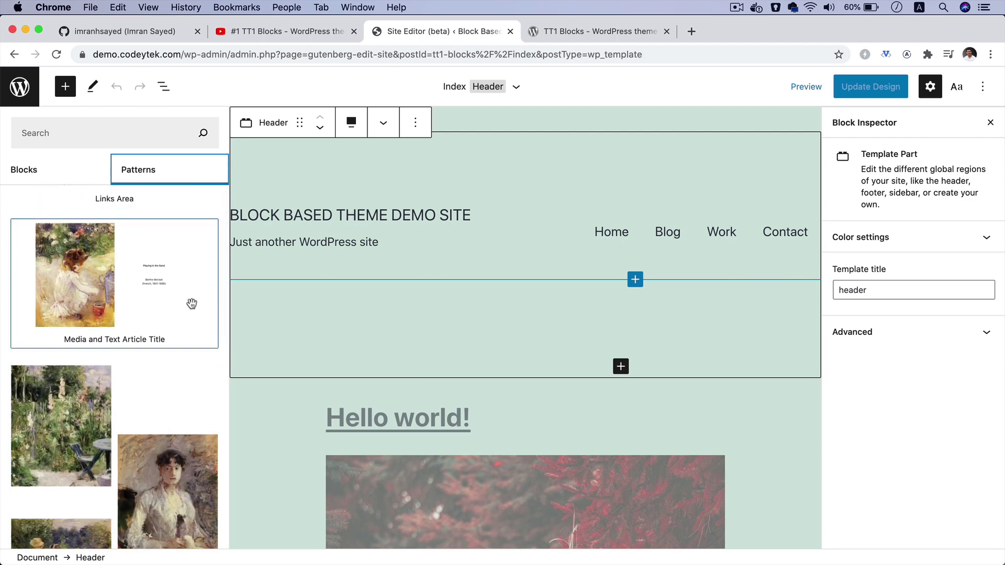
pyautogui.scroll(-4, 186, 378)
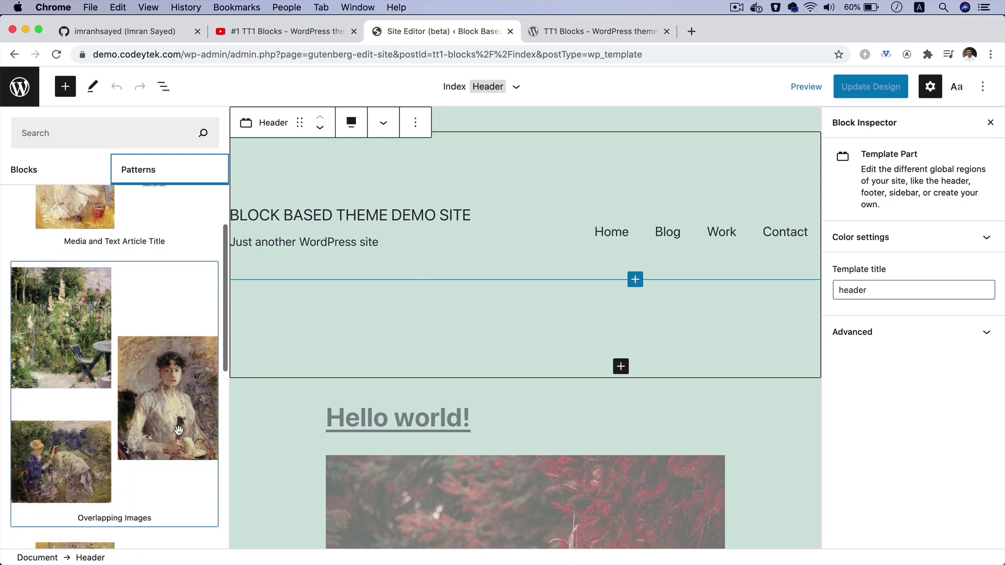
pyautogui.click(183, 287)
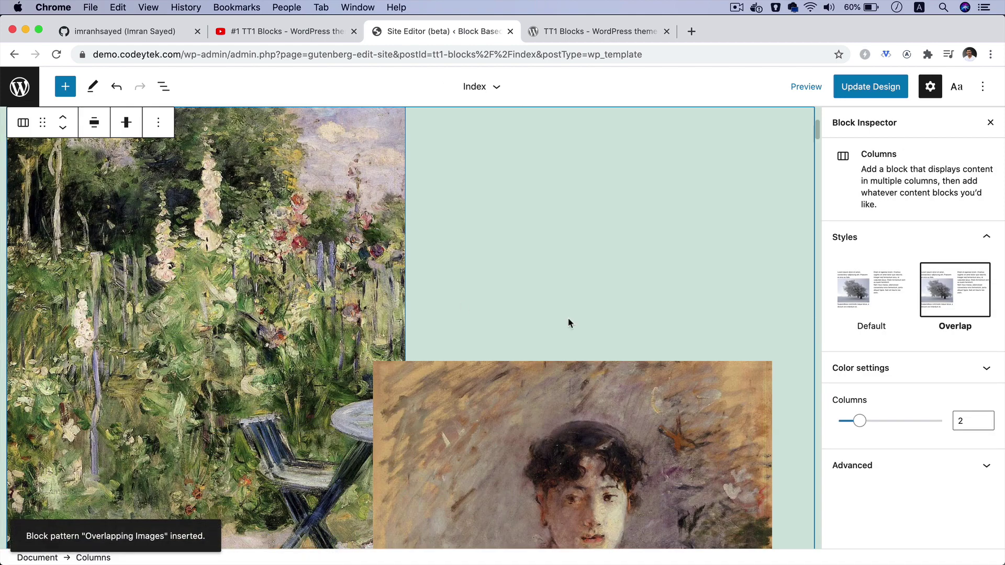
pyautogui.scroll(5, 568, 320)
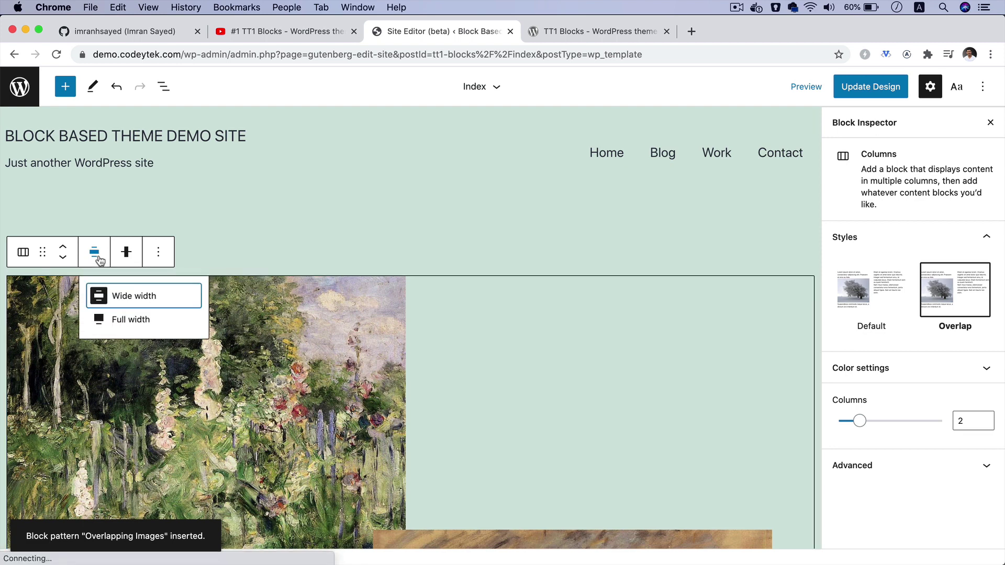
pyautogui.click(99, 260)
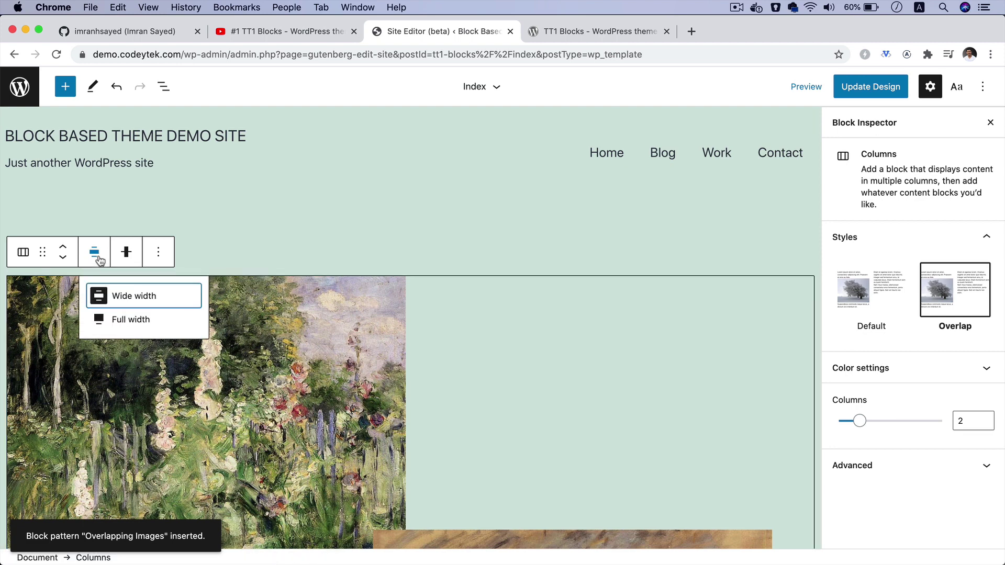
pyautogui.click(126, 255)
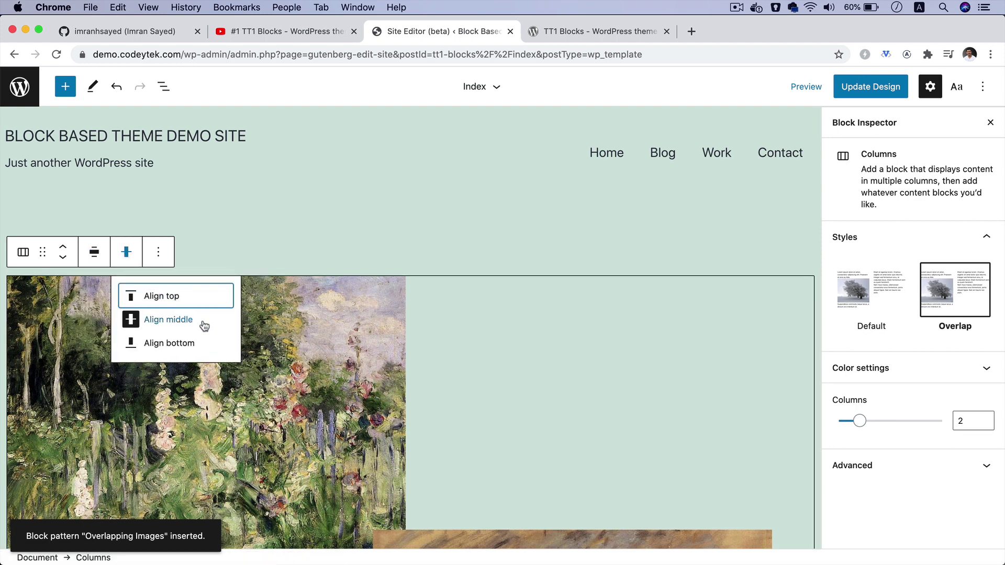
pyautogui.press('Escape')
pyautogui.scroll(-5, 570, 419)
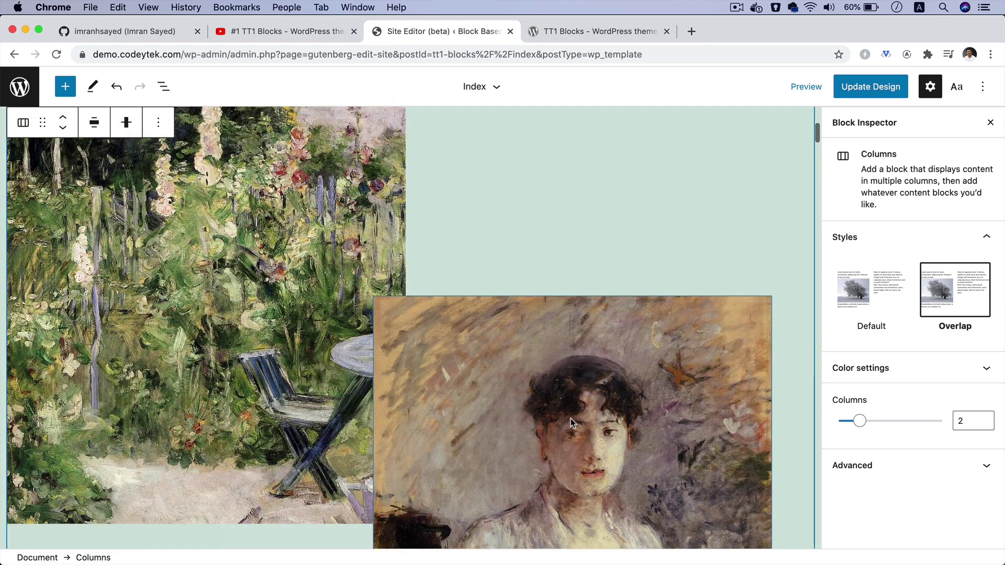
pyautogui.scroll(-10, 570, 419)
pyautogui.scroll(5, 570, 419)
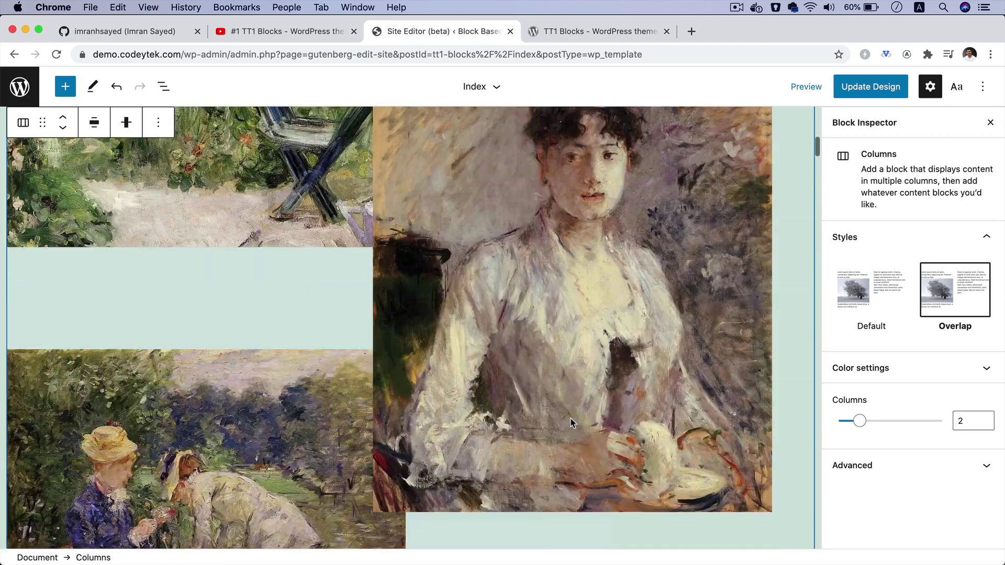
pyautogui.scroll(10, 571, 418)
pyautogui.click(868, 87)
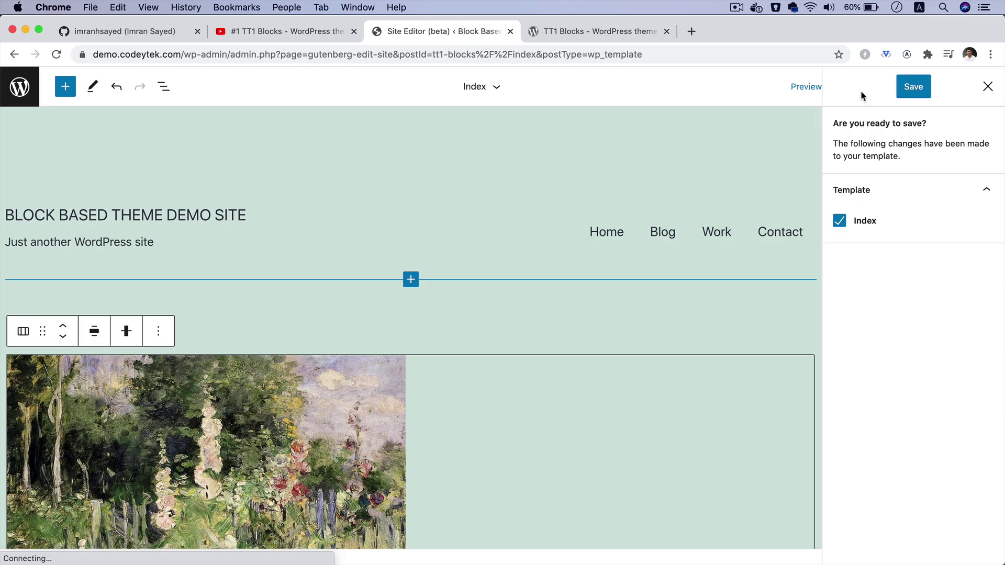
# Step: Save the Index template and scroll the front-end home page to check the overlapping paintings
pyautogui.click(914, 87)
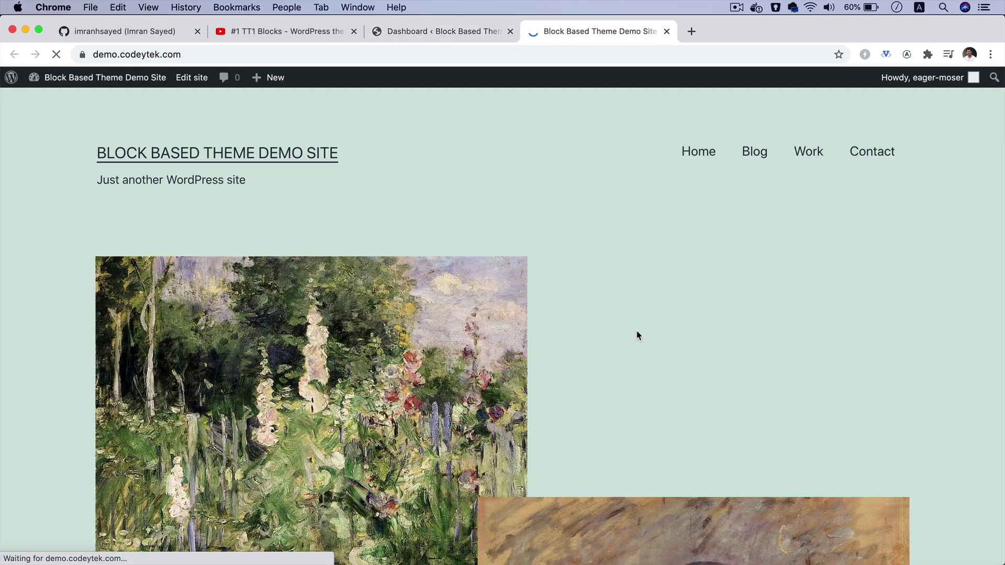
pyautogui.scroll(-15, 637, 335)
pyautogui.scroll(7, 637, 335)
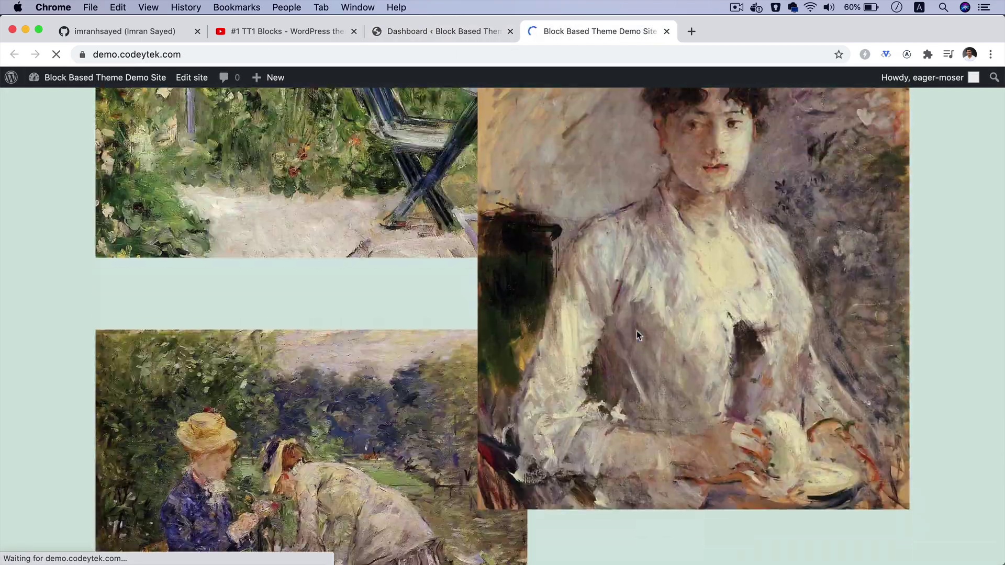
pyautogui.scroll(10, 636, 331)
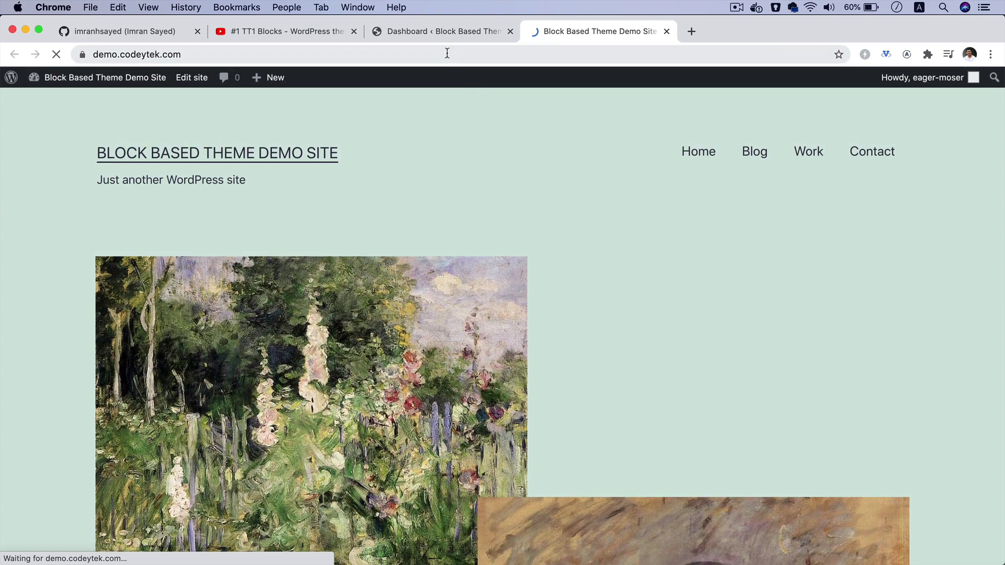
# Step: Return to the Site Editor and bring up Global Styles from the options menu
pyautogui.click(411, 37)
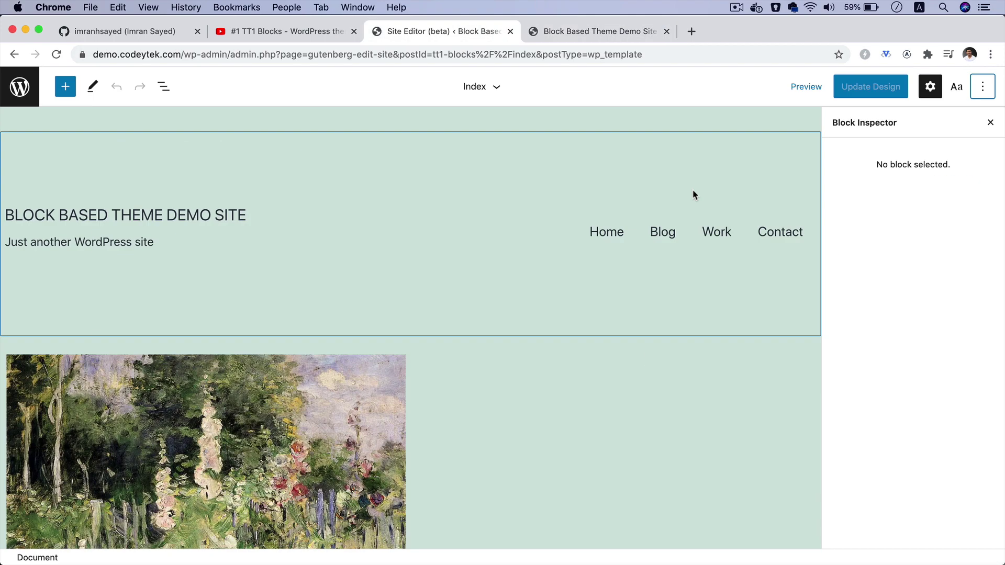
pyautogui.click(984, 90)
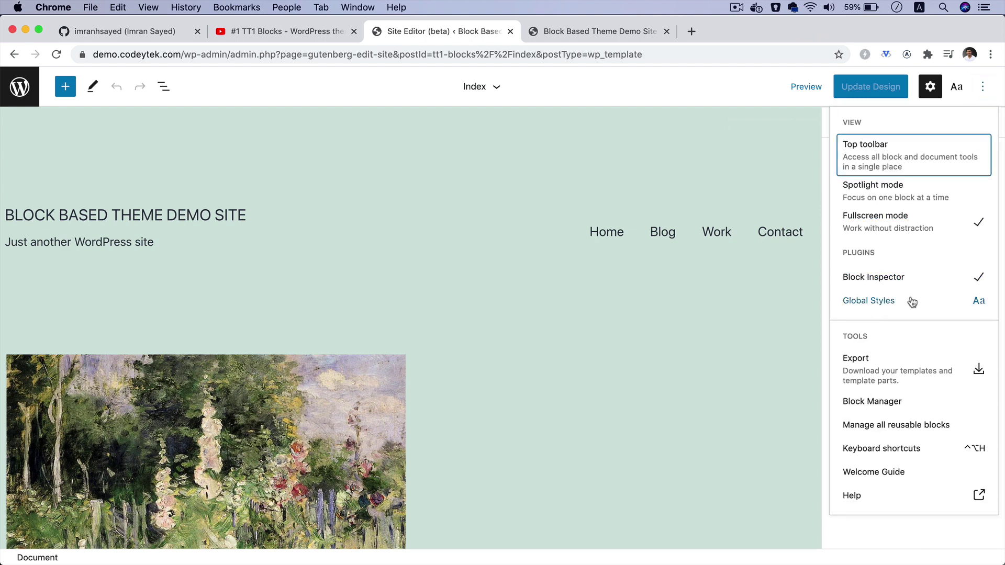
pyautogui.click(981, 90)
pyautogui.scroll(5, 921, 345)
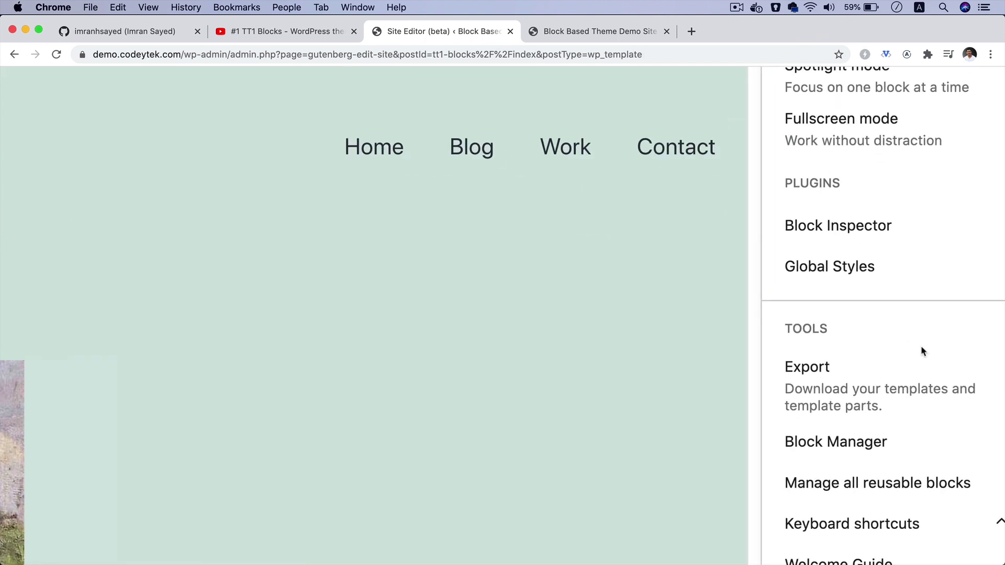
pyautogui.click(832, 266)
# Step: Set the site font family to the Hoefler Text serif stack, after trying System Font and Geneva
pyautogui.scroll(-5, 525, 347)
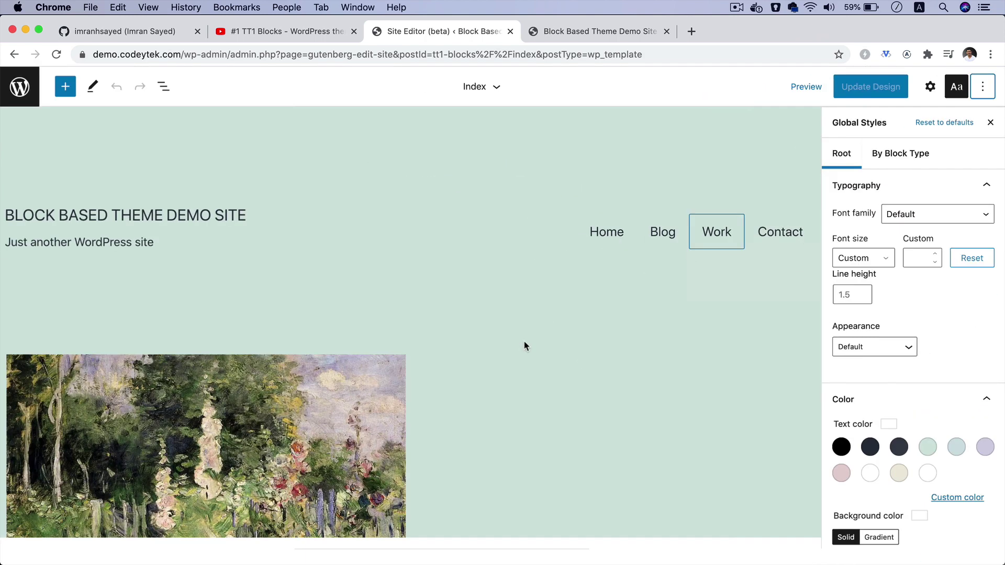
pyautogui.scroll(5, 953, 296)
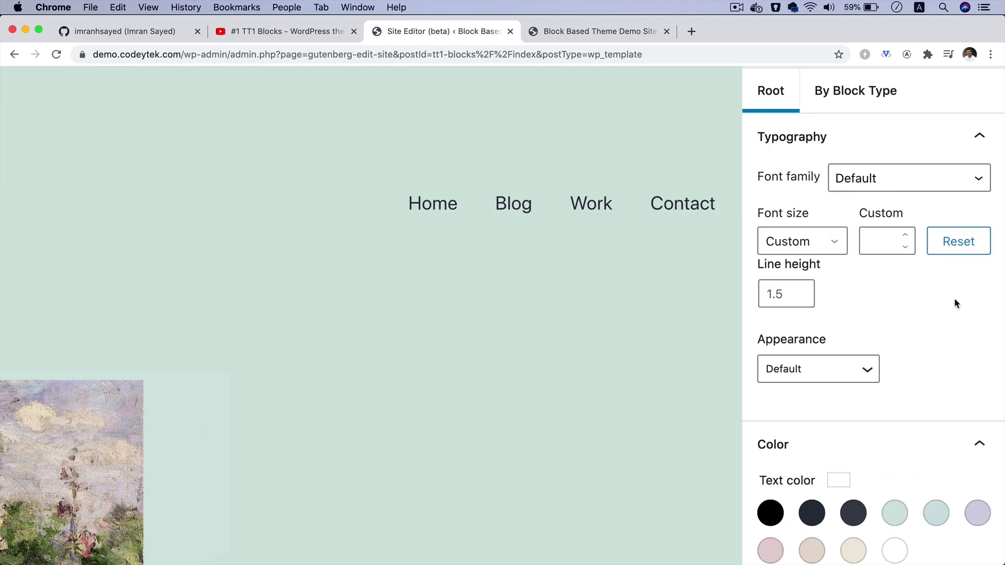
pyautogui.click(864, 188)
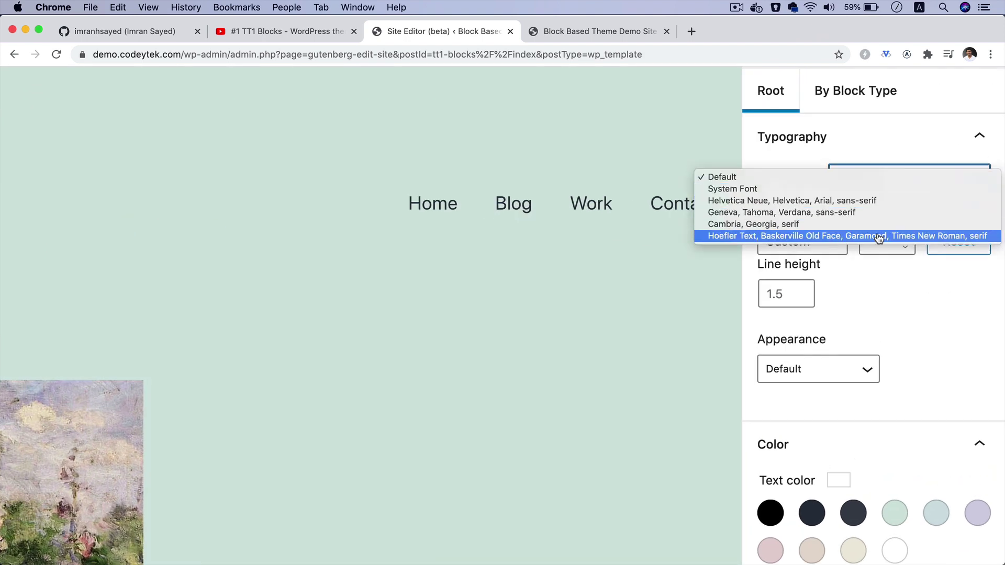
pyautogui.click(863, 191)
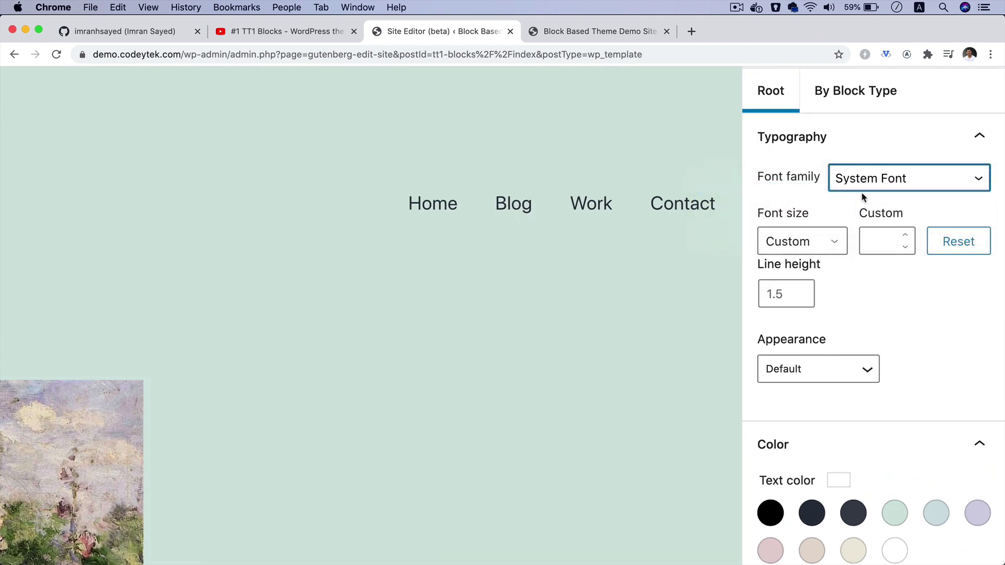
pyautogui.click(916, 183)
pyautogui.click(906, 202)
pyautogui.click(905, 190)
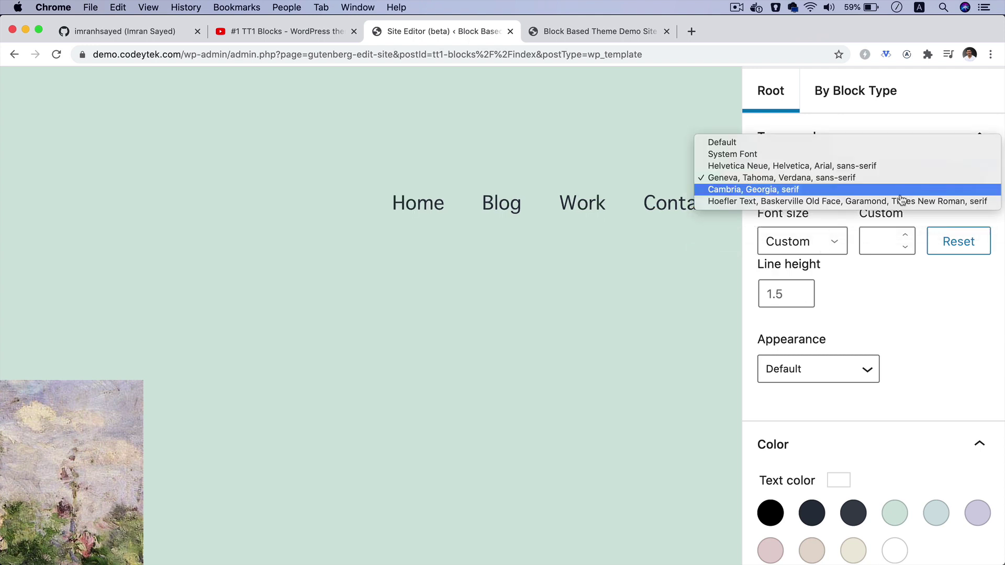
pyautogui.click(900, 201)
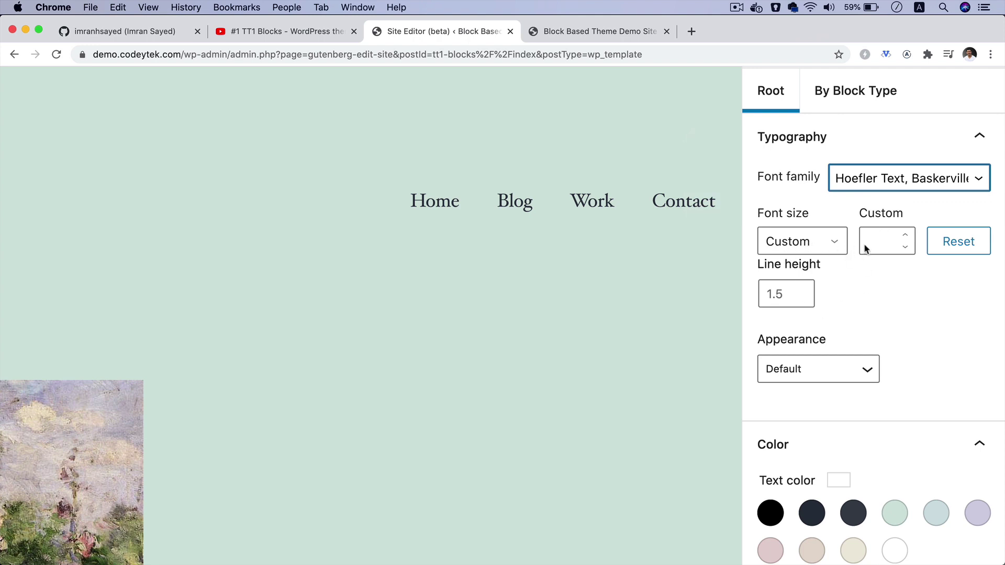
# Step: Raise line height to 1.7, set appearance to Medium, and choose the dark navy background
pyautogui.click(799, 290)
pyautogui.click(800, 290)
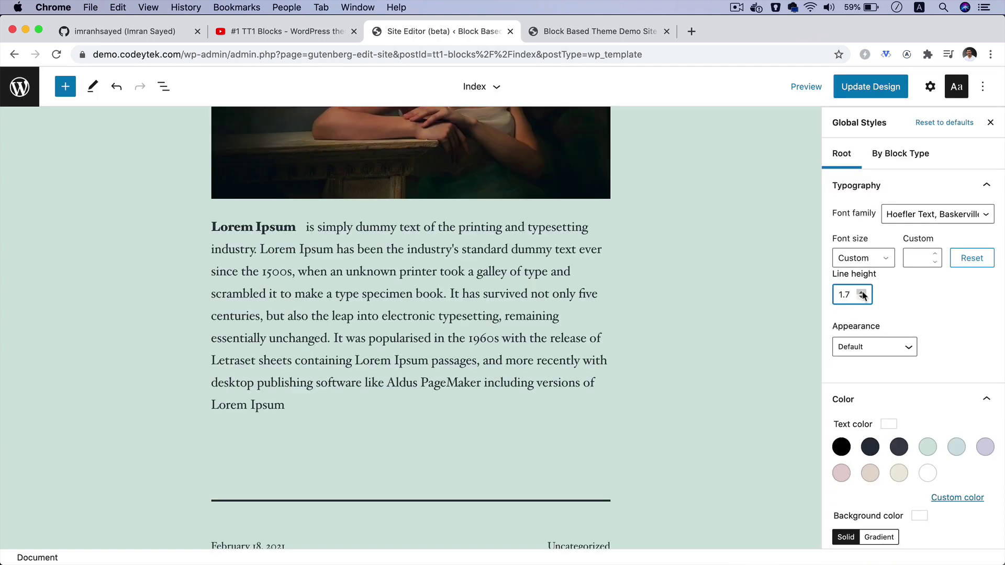
pyautogui.click(904, 346)
pyautogui.click(869, 378)
pyautogui.scroll(-5, 885, 400)
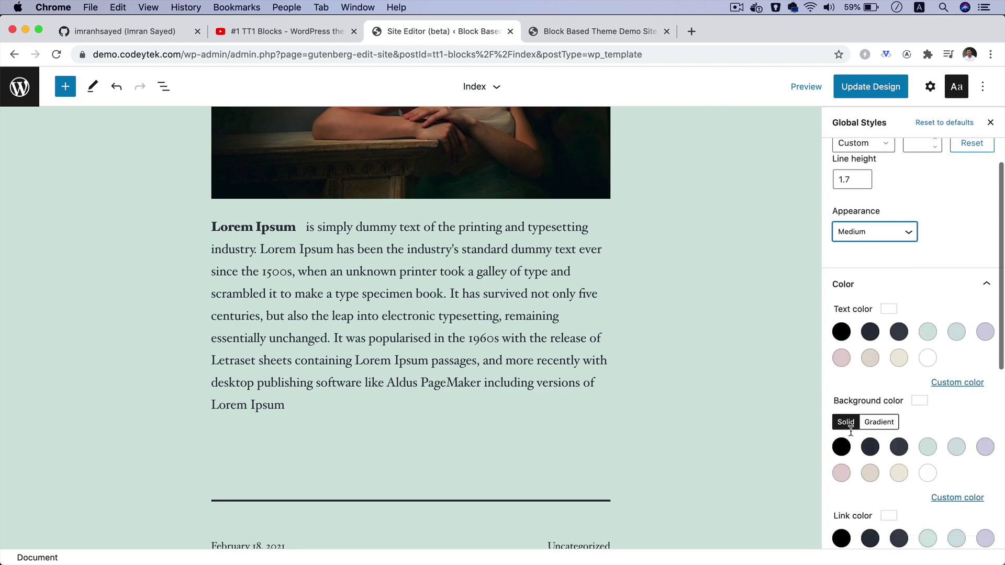
pyautogui.click(870, 361)
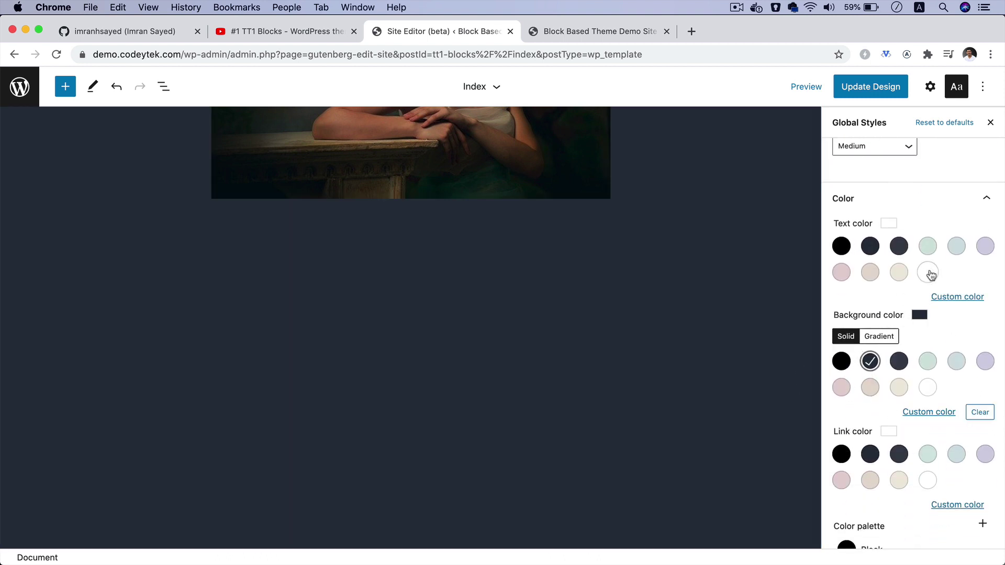
# Step: Set the site text color to white and review the pending Global Styles changes
pyautogui.click(927, 272)
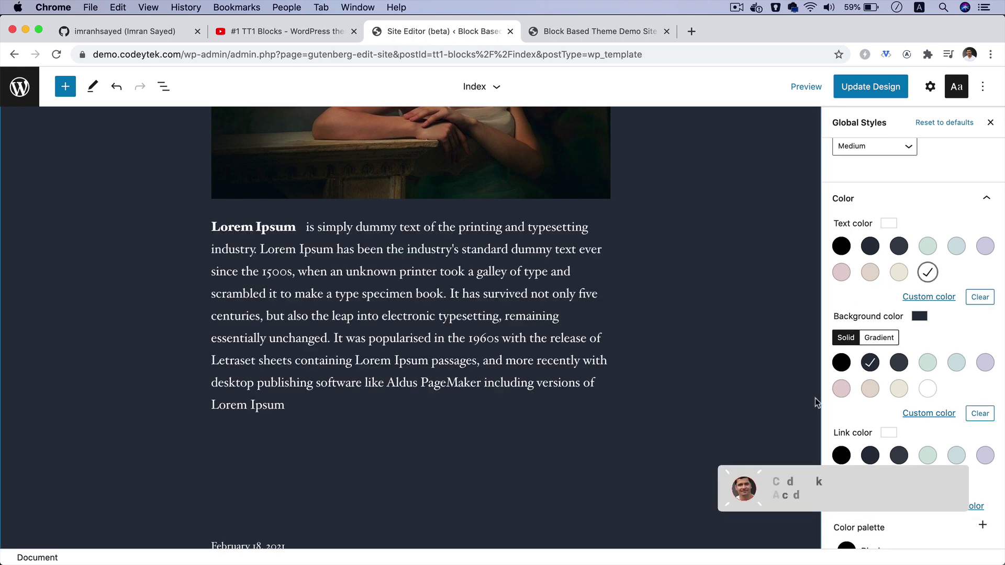
pyautogui.scroll(-1, 898, 426)
pyautogui.scroll(-5, 894, 421)
pyautogui.scroll(10, 937, 309)
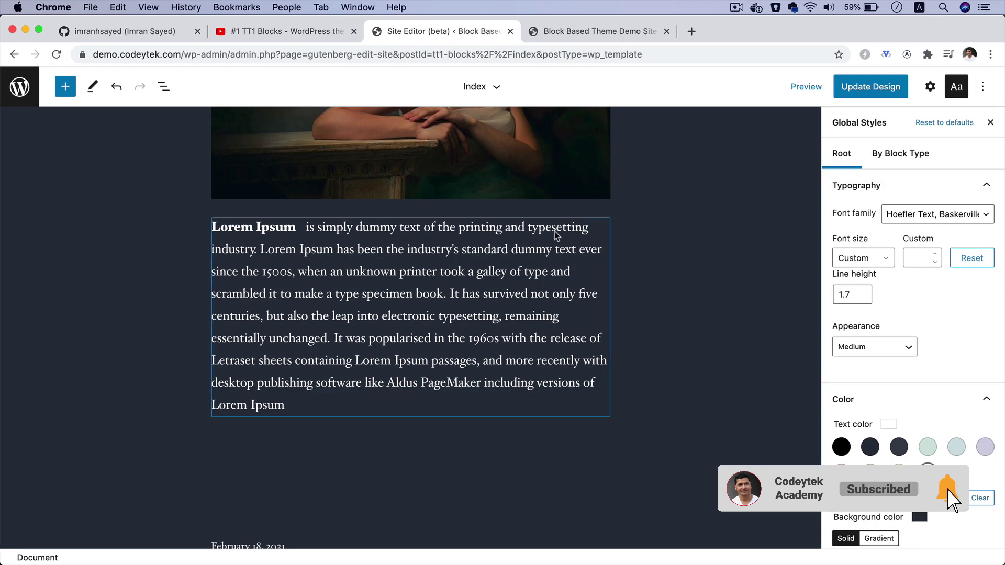
pyautogui.scroll(-6, 552, 236)
pyautogui.scroll(15, 551, 234)
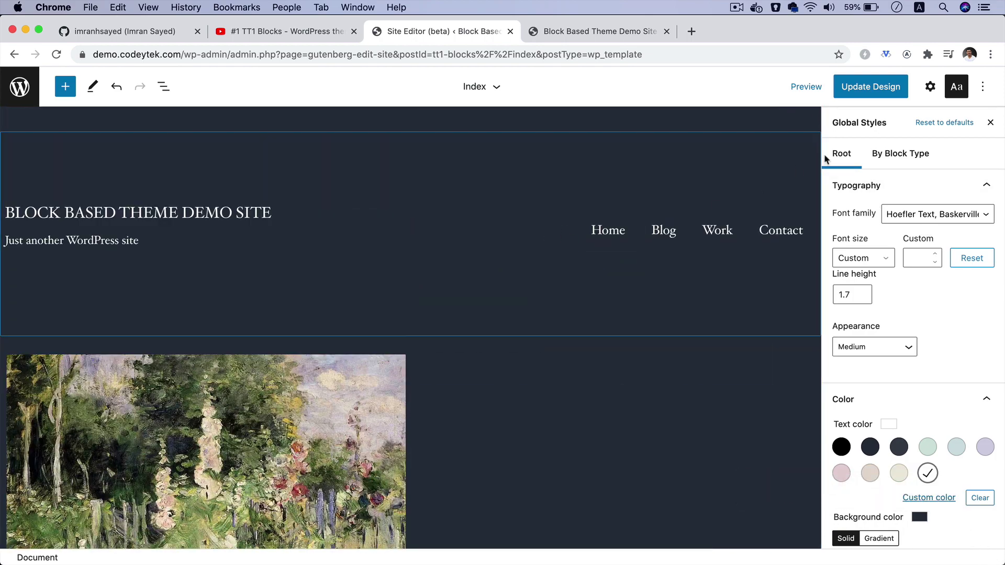
pyautogui.click(880, 90)
# Step: Save the global styles, reload the live site to check the dark theme, and return
pyautogui.click(913, 88)
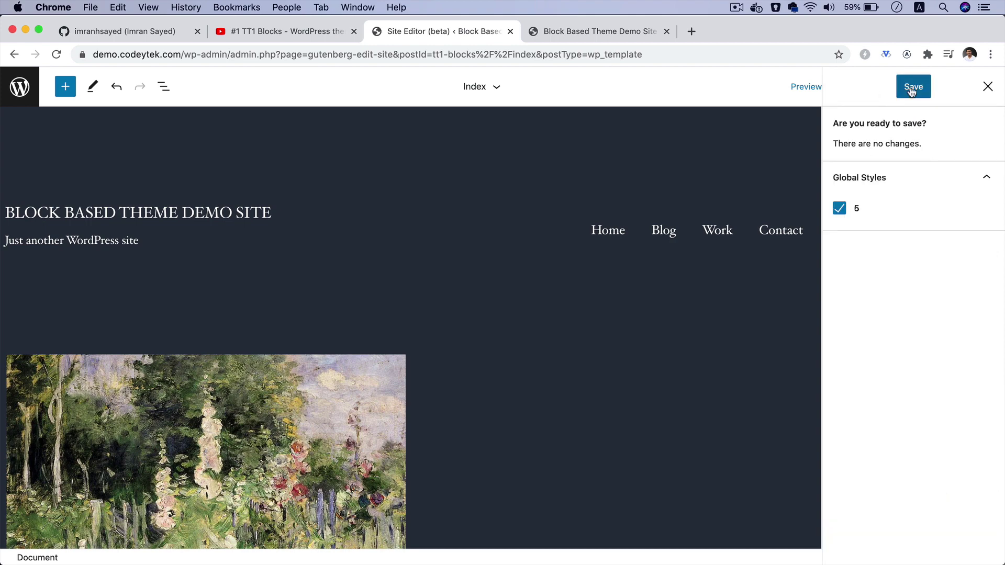
pyautogui.click(594, 36)
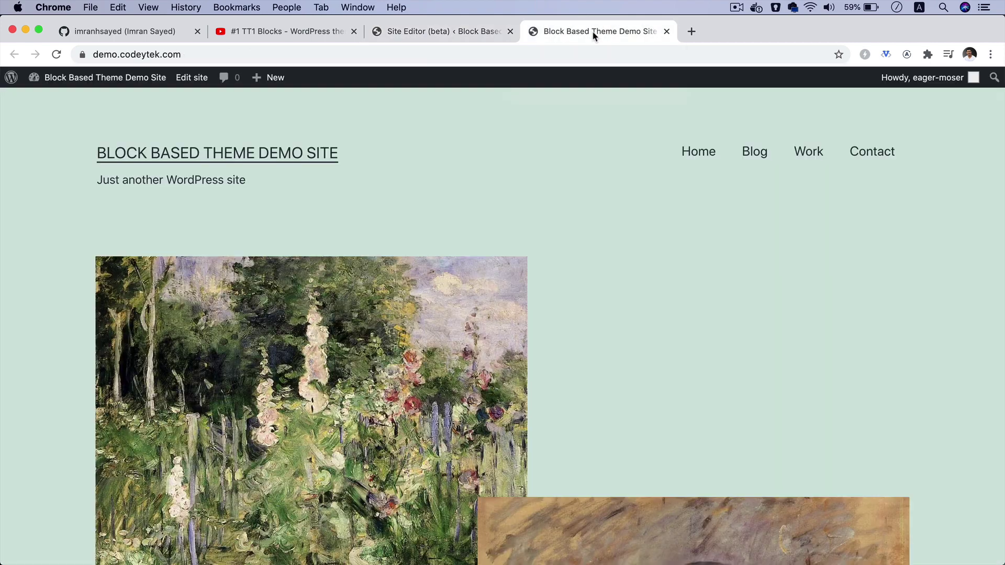
pyautogui.press('super+r')
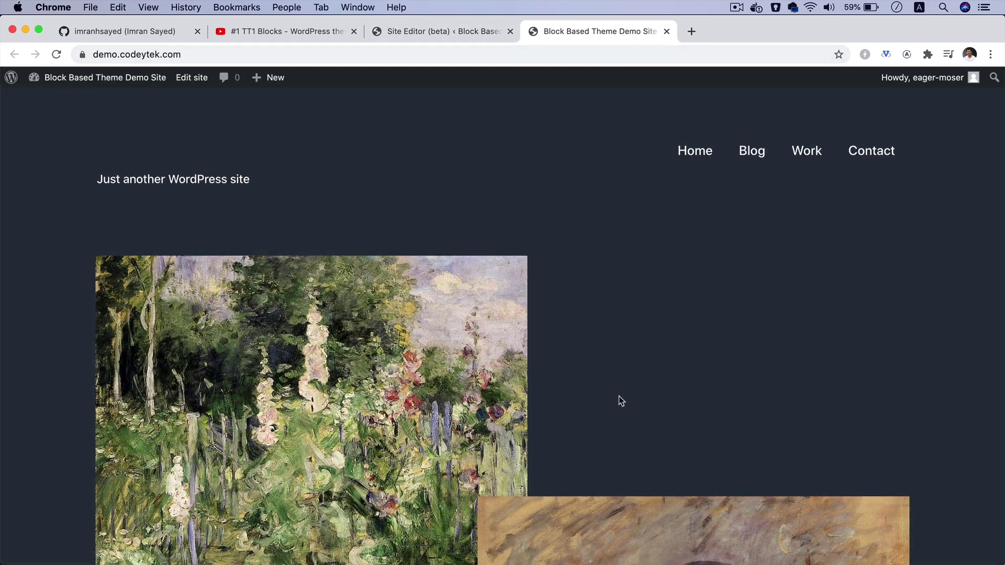
pyautogui.scroll(-20, 619, 401)
pyautogui.scroll(20, 619, 401)
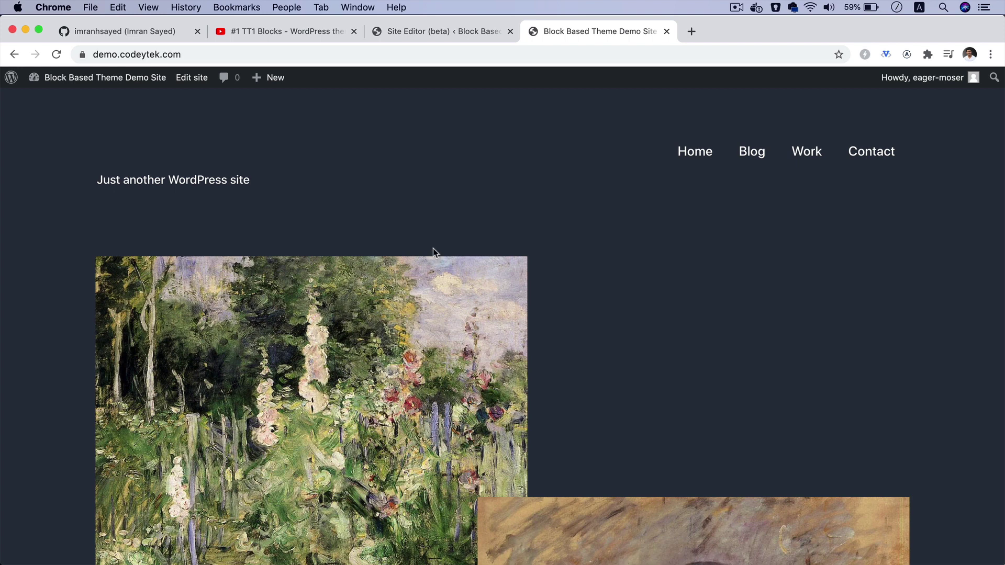
pyautogui.click(444, 31)
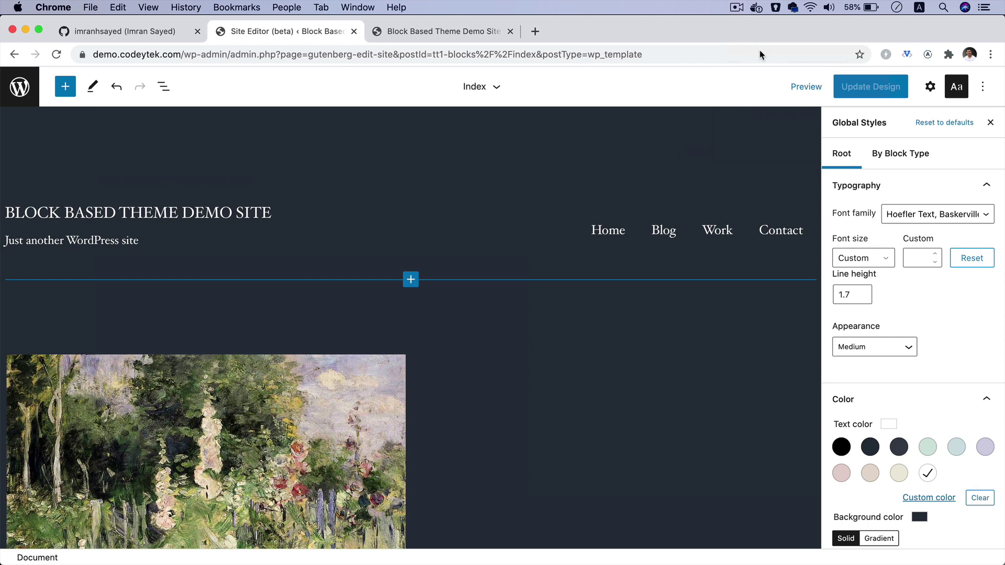
# Step: Load a GitHub profile page in a new browser tab
pyautogui.click(535, 32)
pyautogui.write('git')
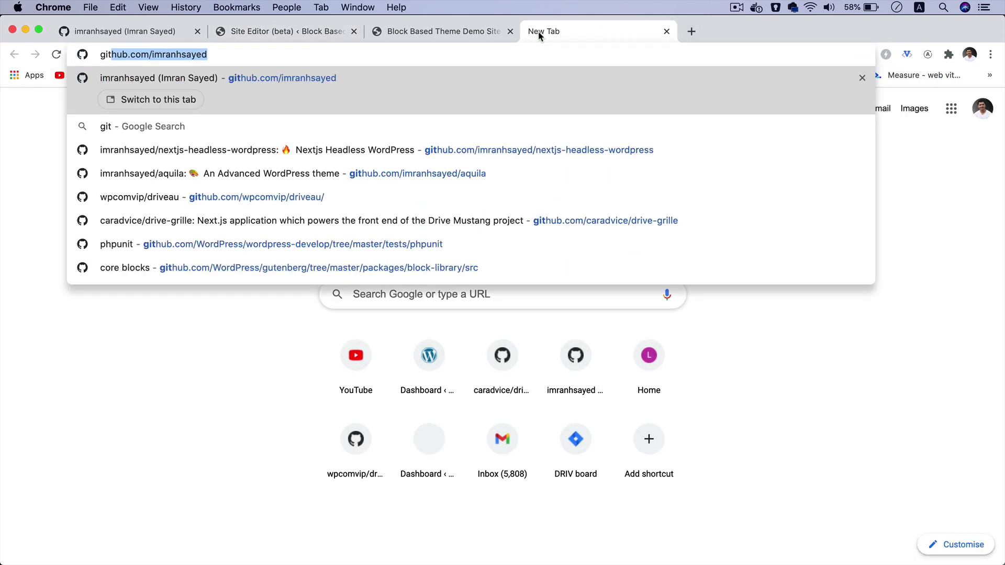
pyautogui.press('Return')
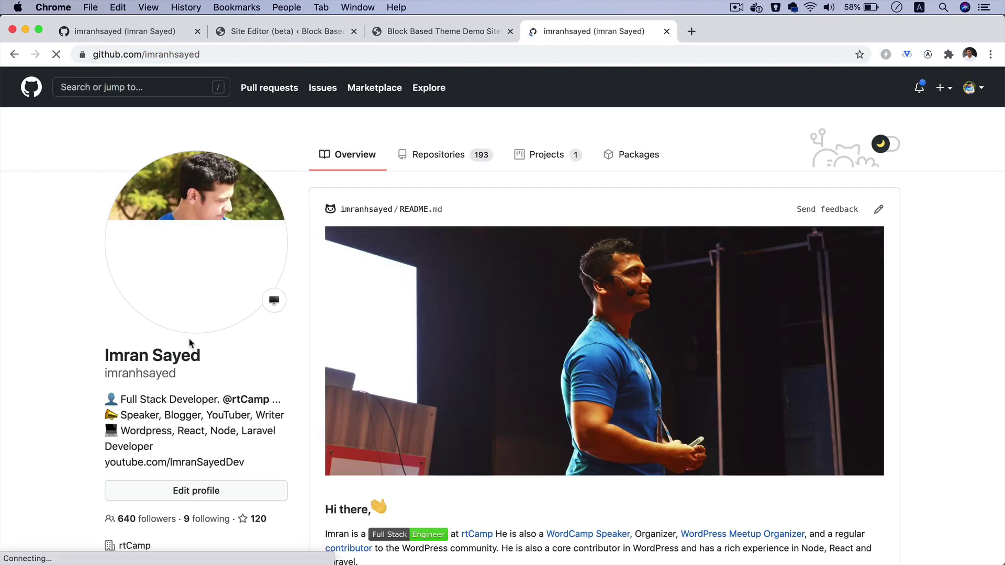
# Step: Load a Twitter profile page in another new browser tab
pyautogui.click(690, 31)
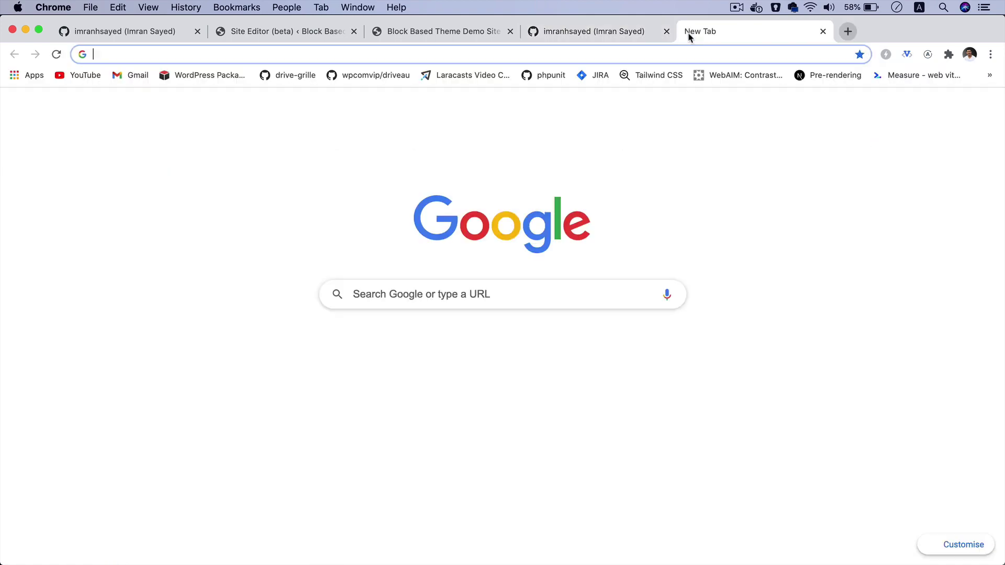
pyautogui.write('twitter.com/co')
pyautogui.press('Return')
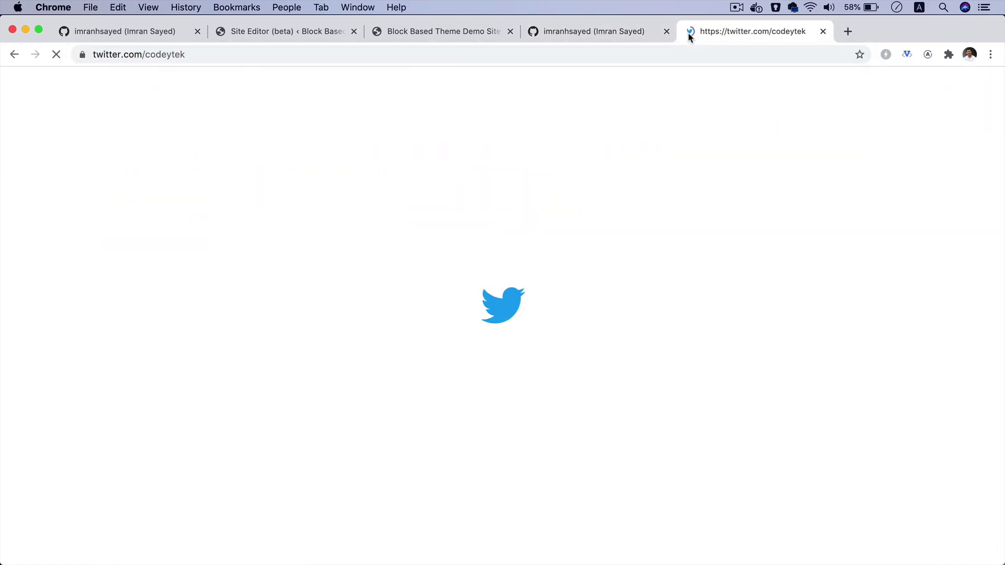